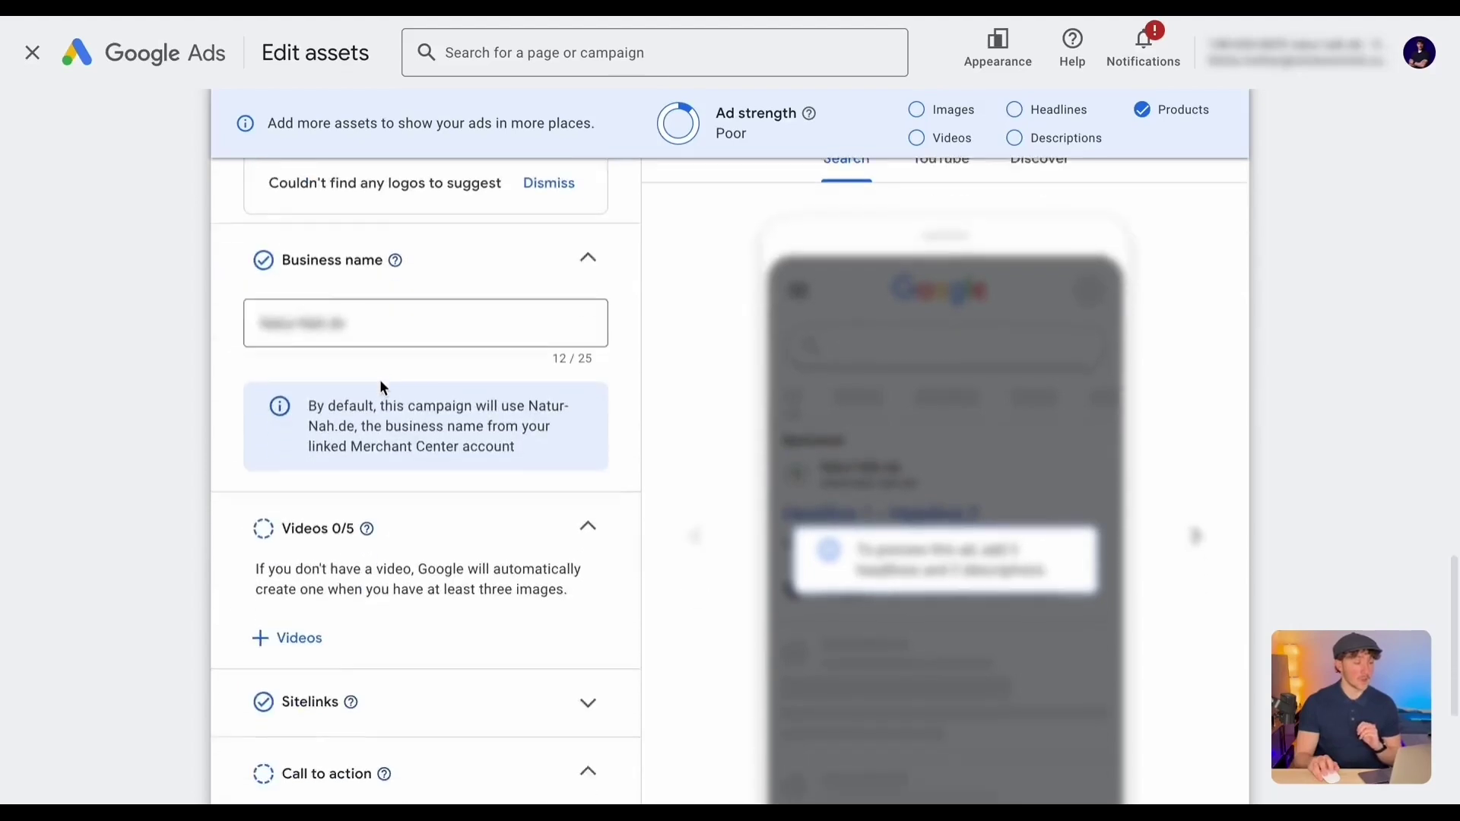
scroll(392, 388, "down", 3)
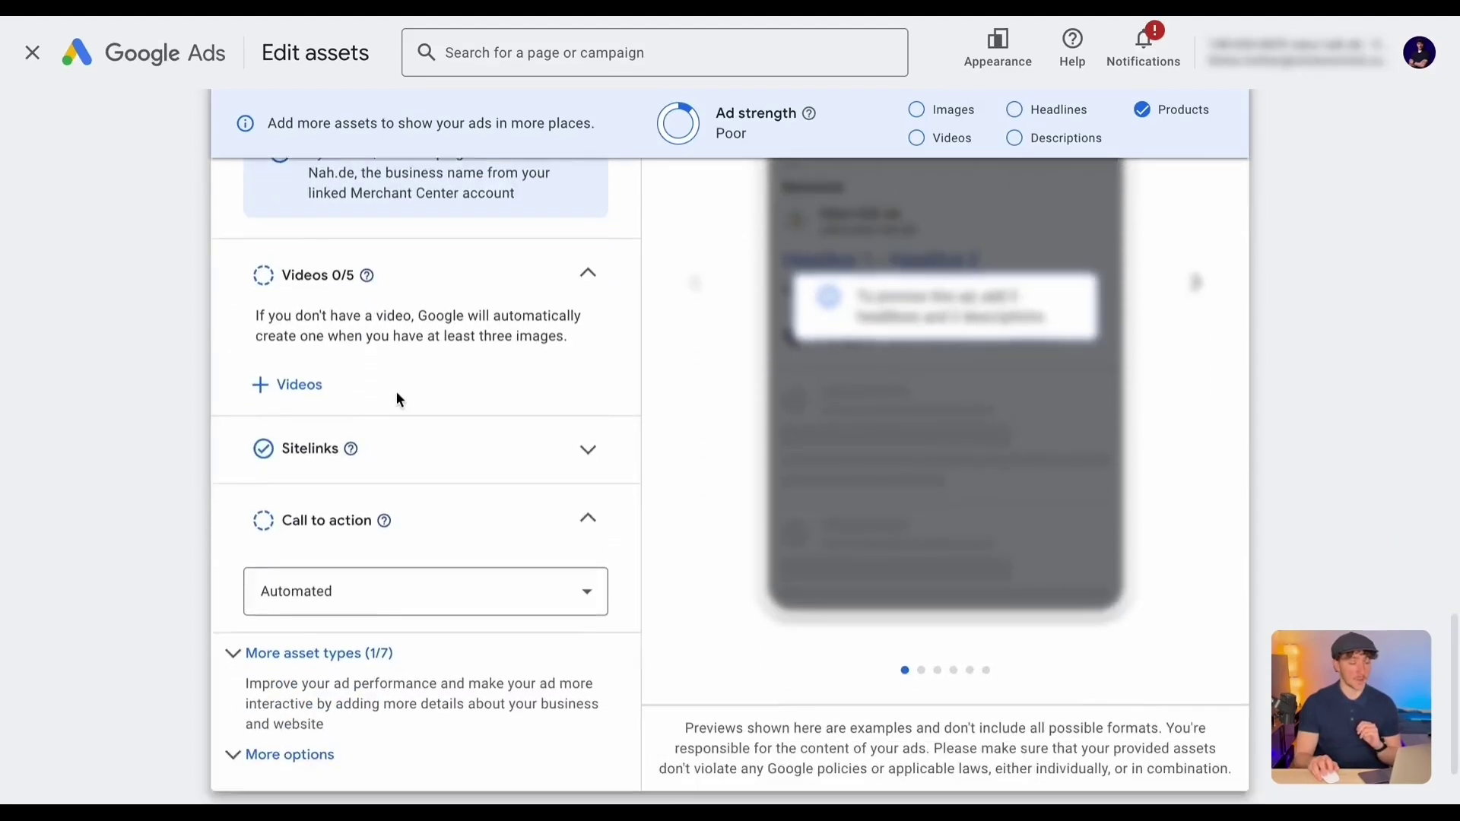
Step: Review the existing campaign's automatically created Text asset options in Campaign settings
left_click(255, 732)
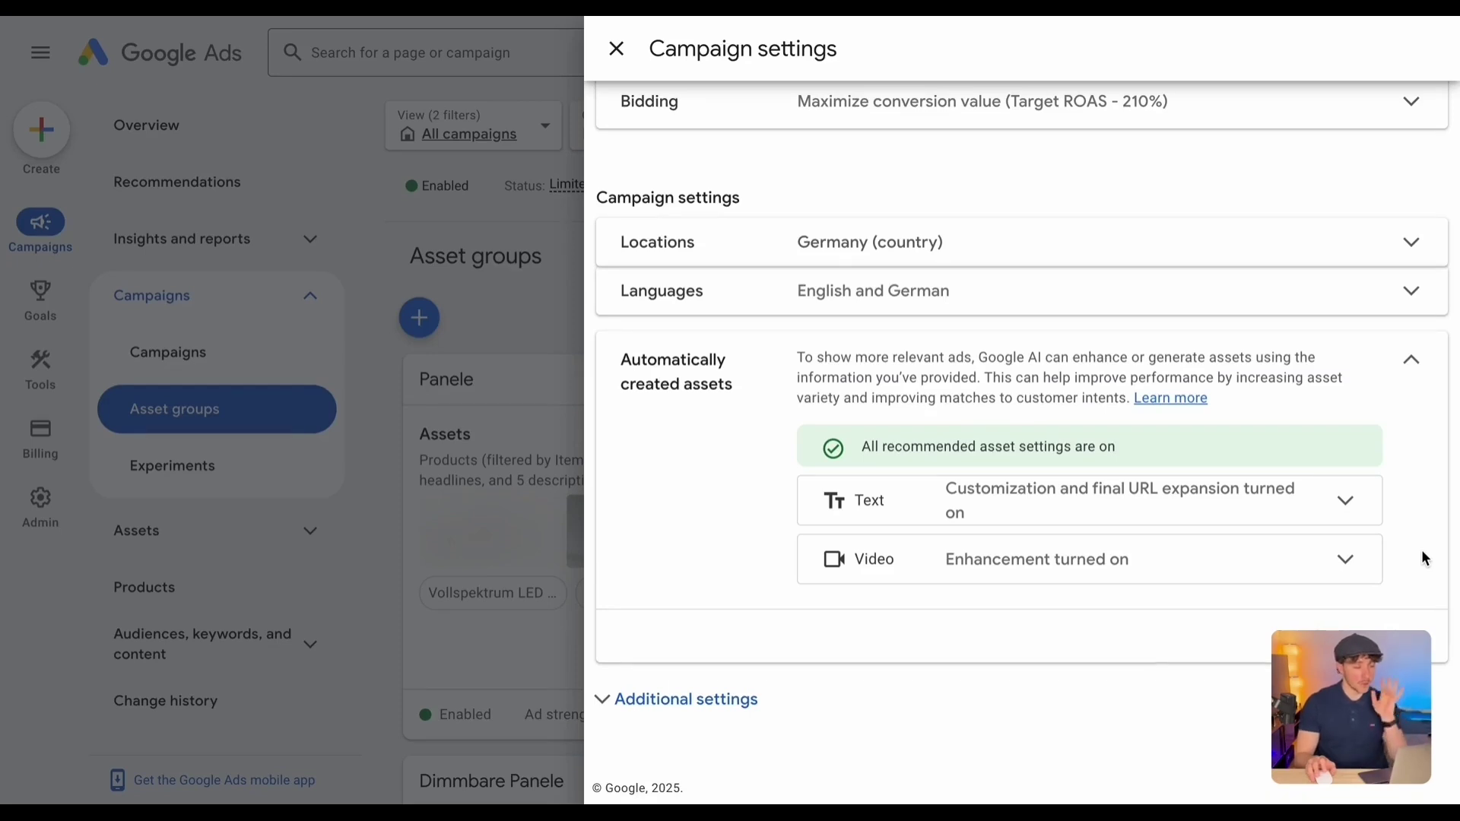
left_click(1345, 501)
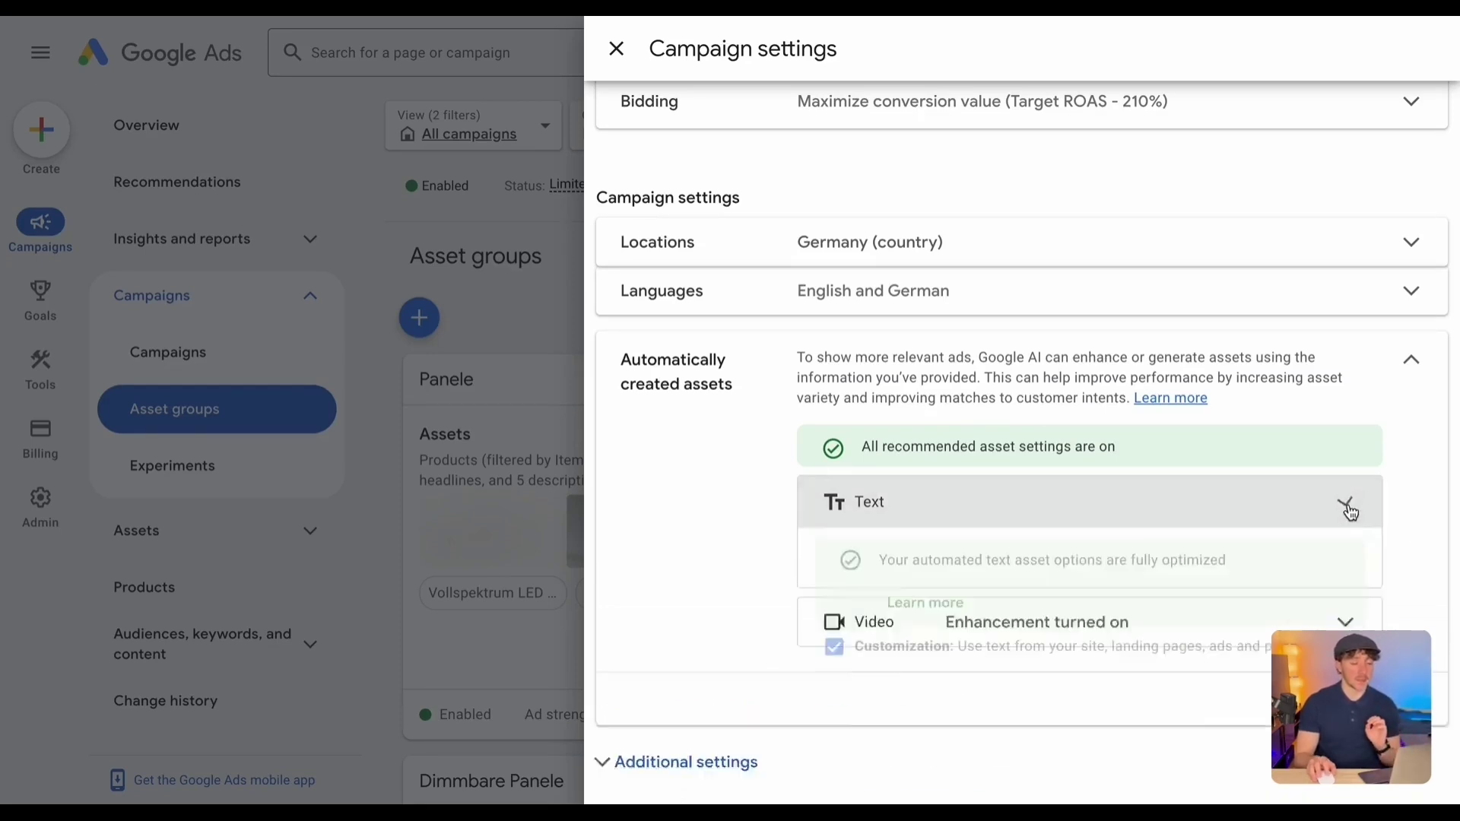
scroll(1124, 572, "down", 1)
scroll(1121, 575, "down", 1)
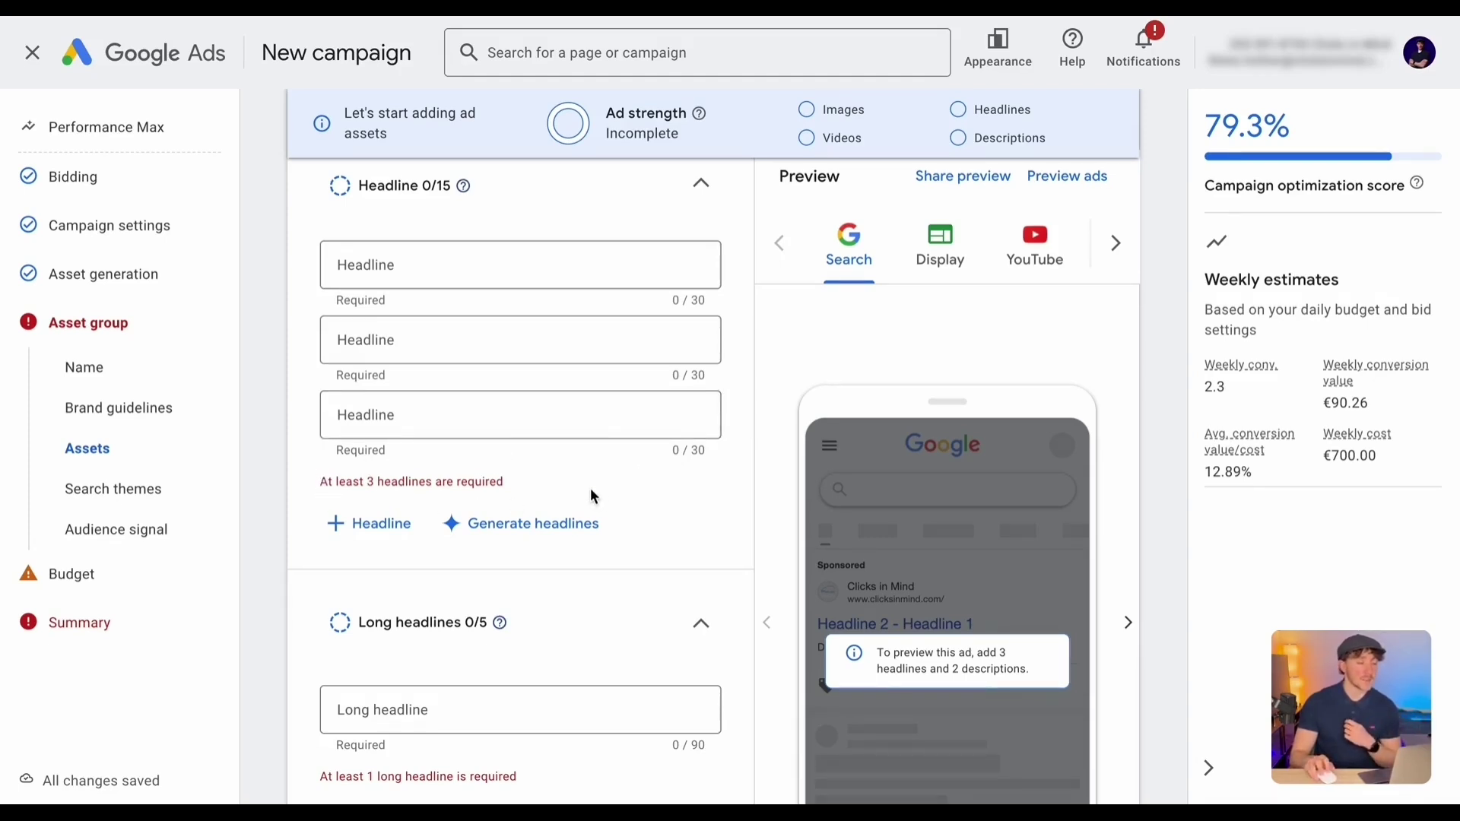
Step: Scroll through the new asset group's Headlines, Long headlines and Descriptions fields
scroll(663, 483, "down", 5)
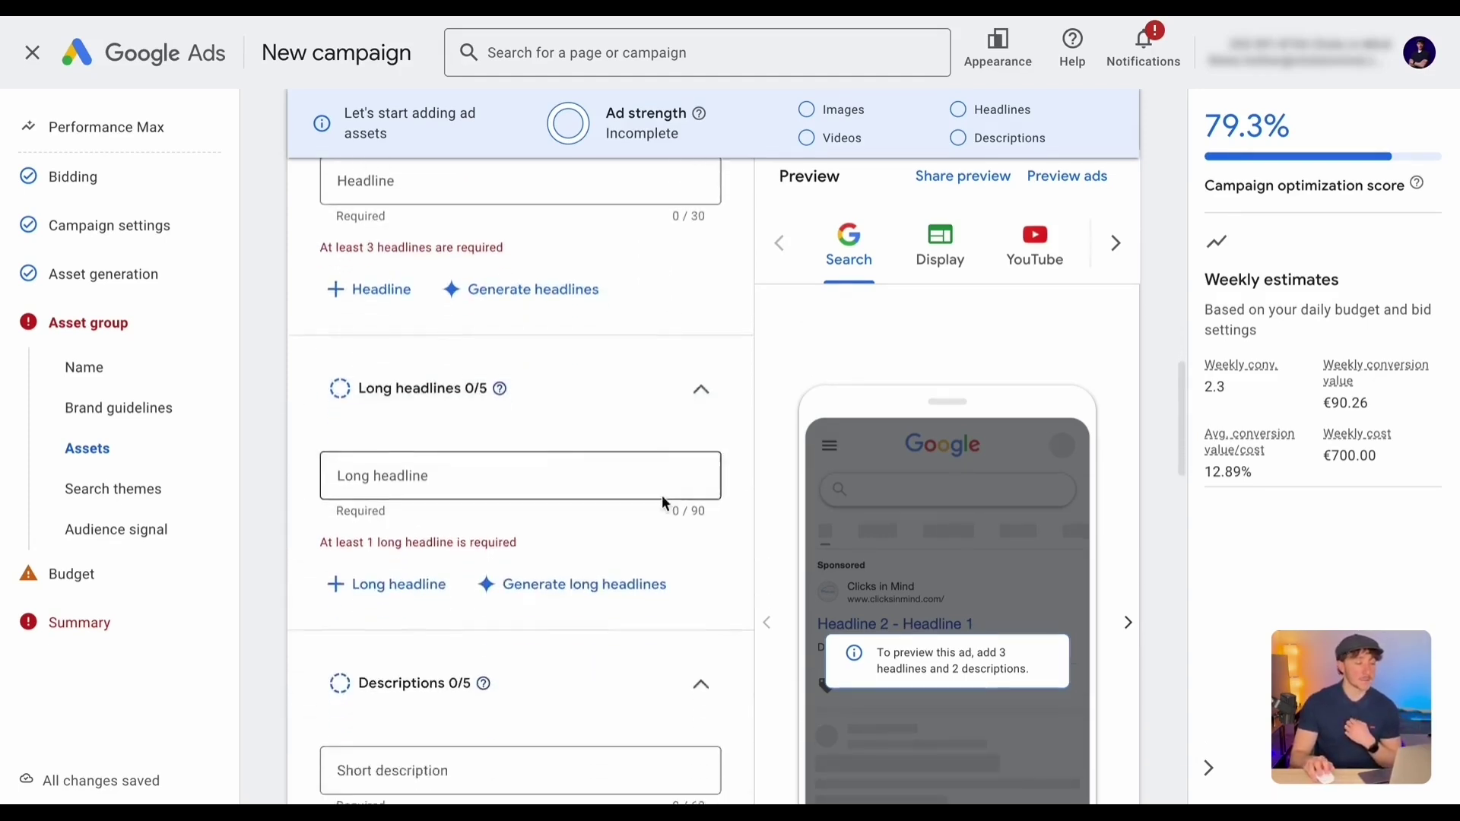
scroll(660, 499, "down", 6)
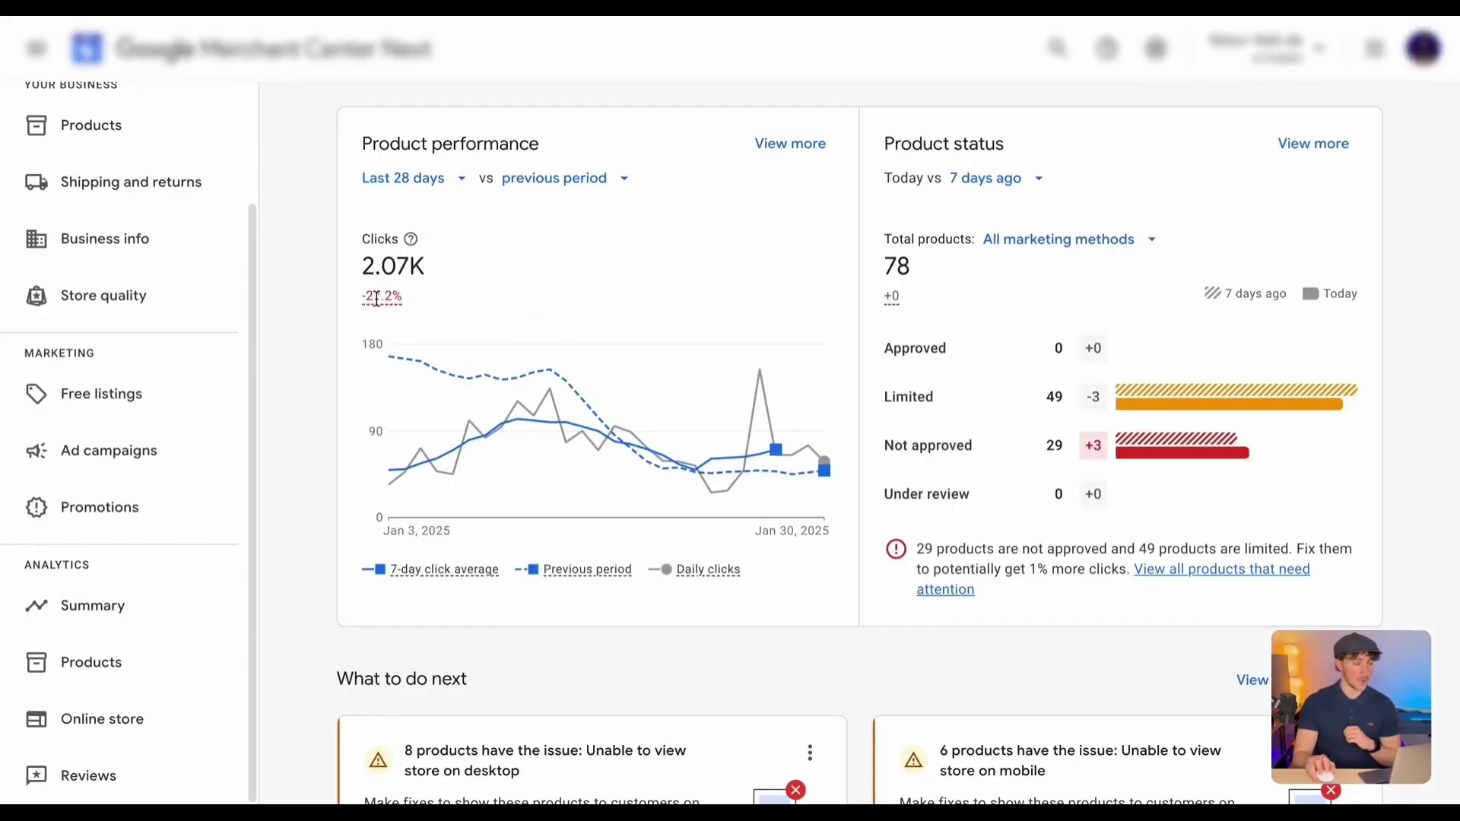
Step: Start a new campaign from Merchant Center Next's Ad campaigns overview
left_click(103, 460)
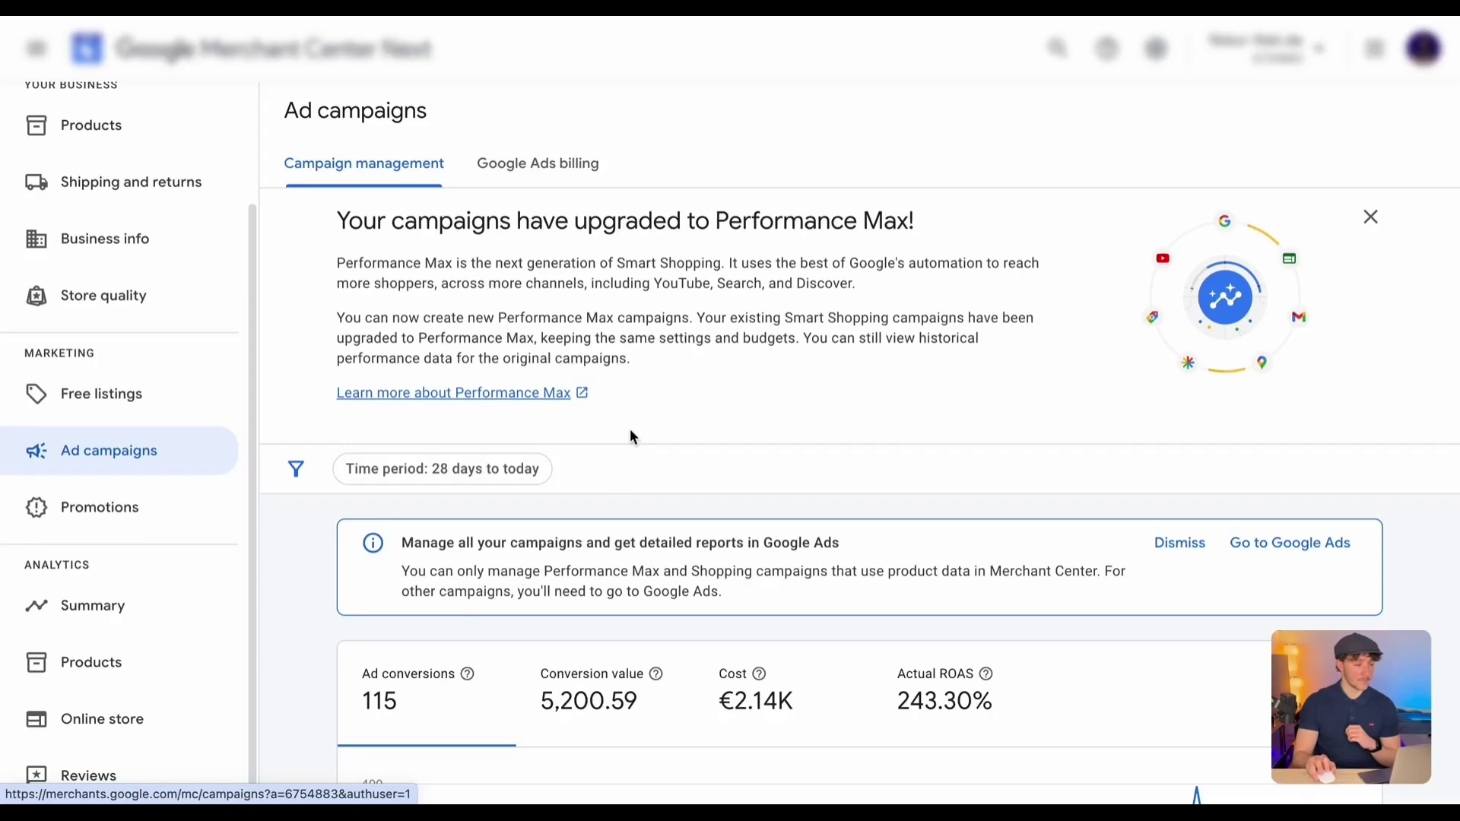
scroll(630, 431, "down", 6)
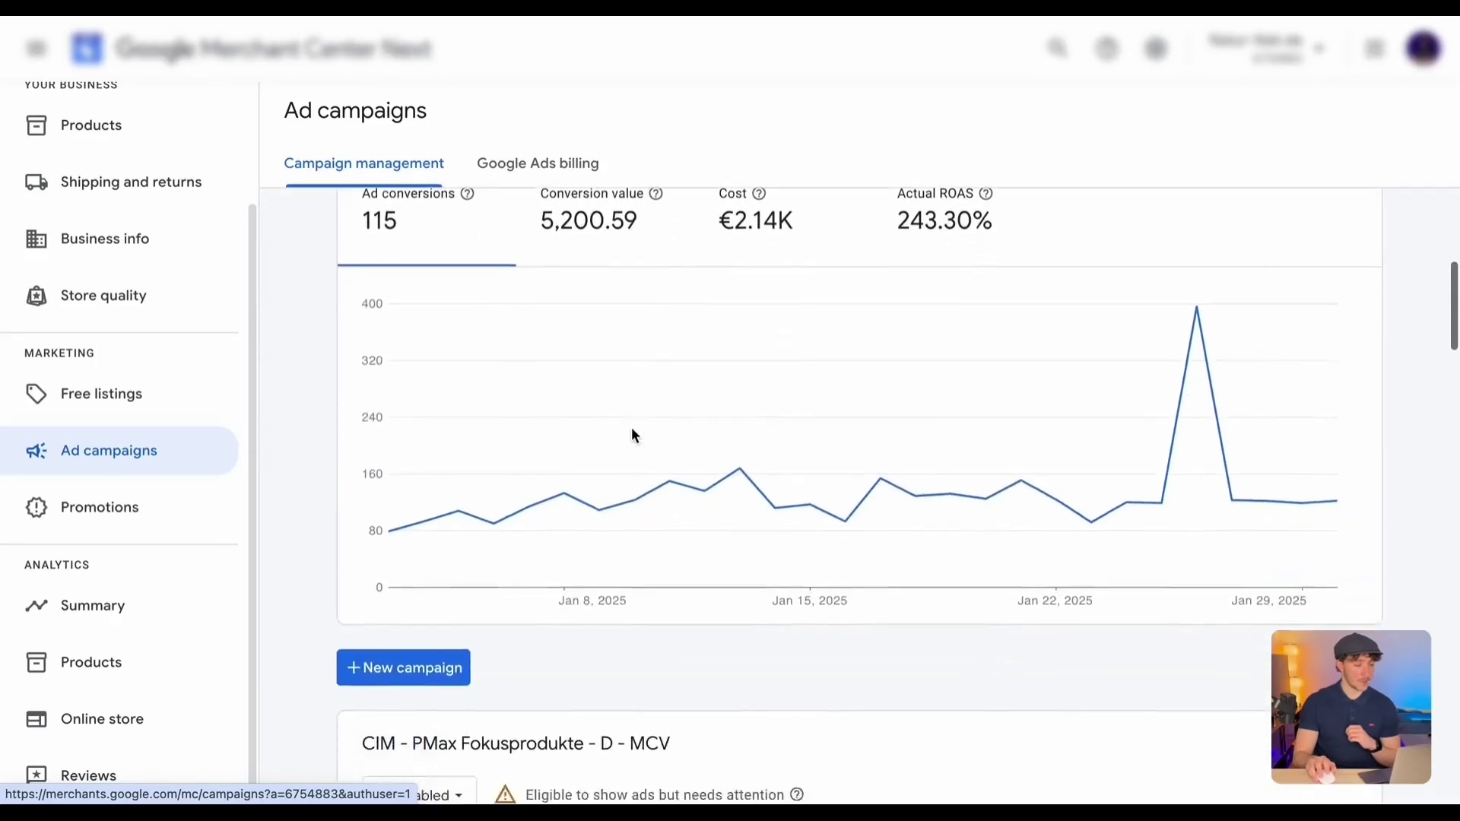
scroll(632, 430, "down", 3)
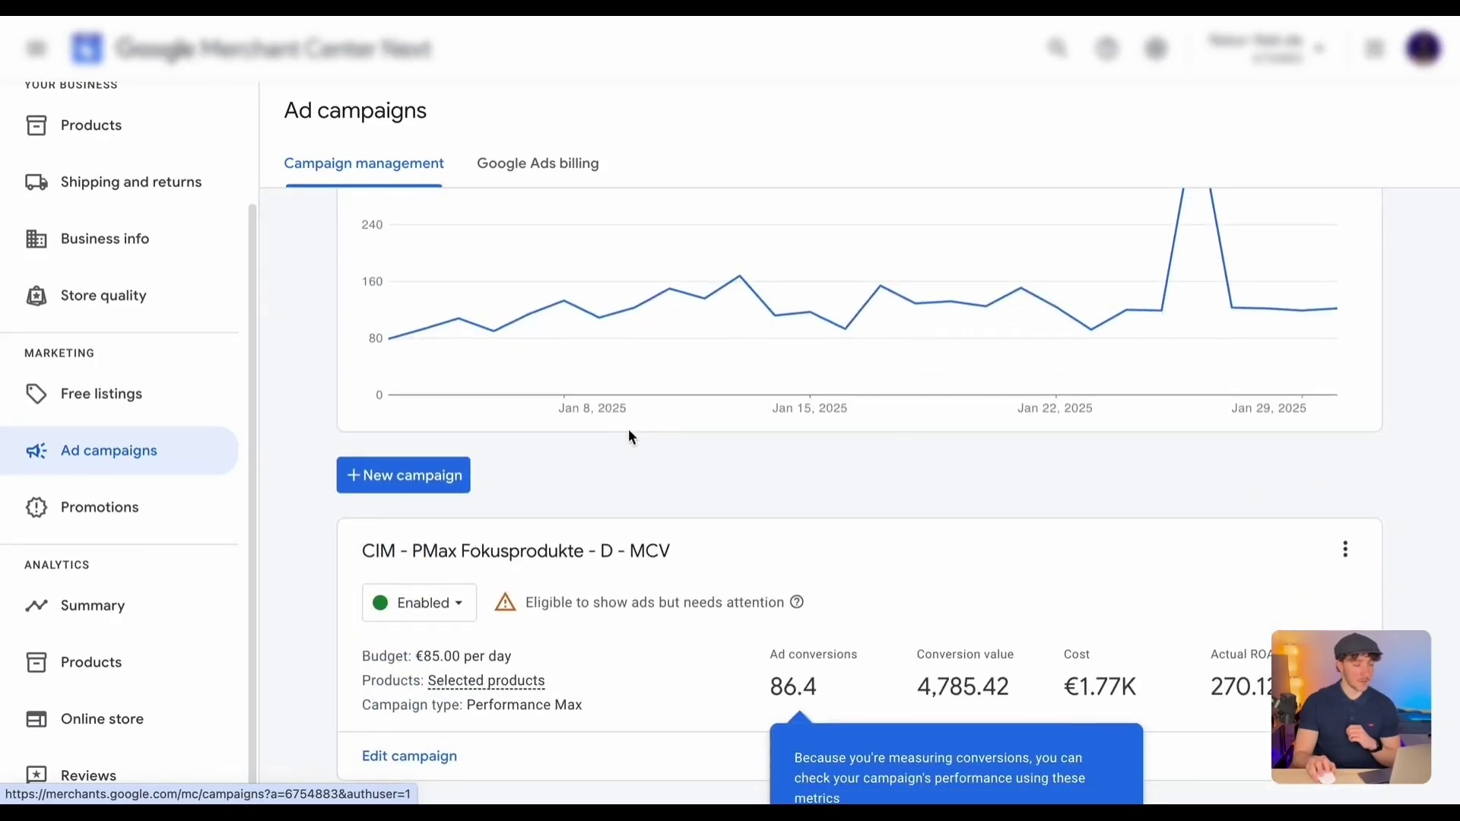
left_click(429, 475)
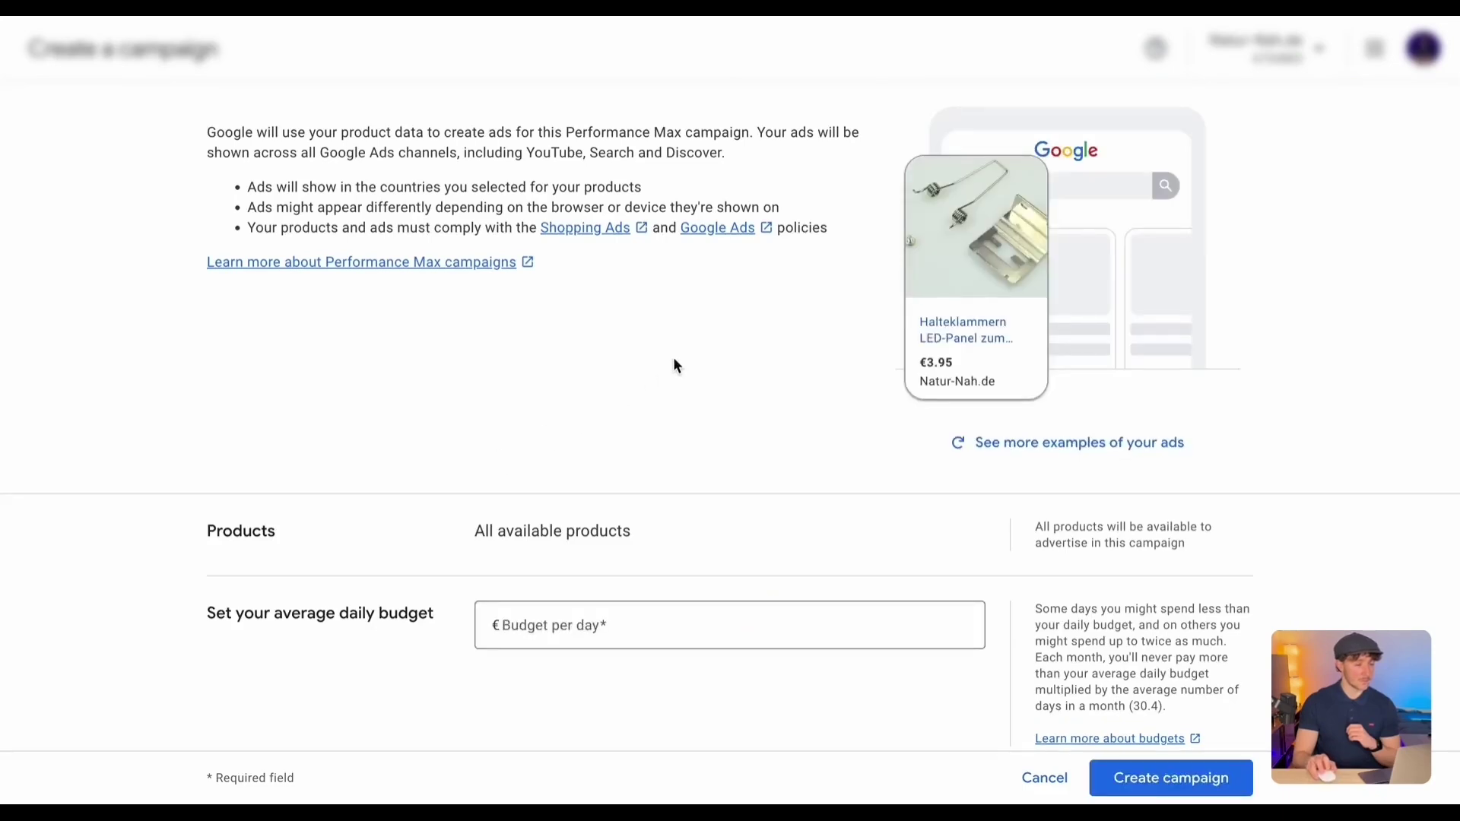
Step: Set the average daily budget to €100
scroll(676, 365, "down", 2)
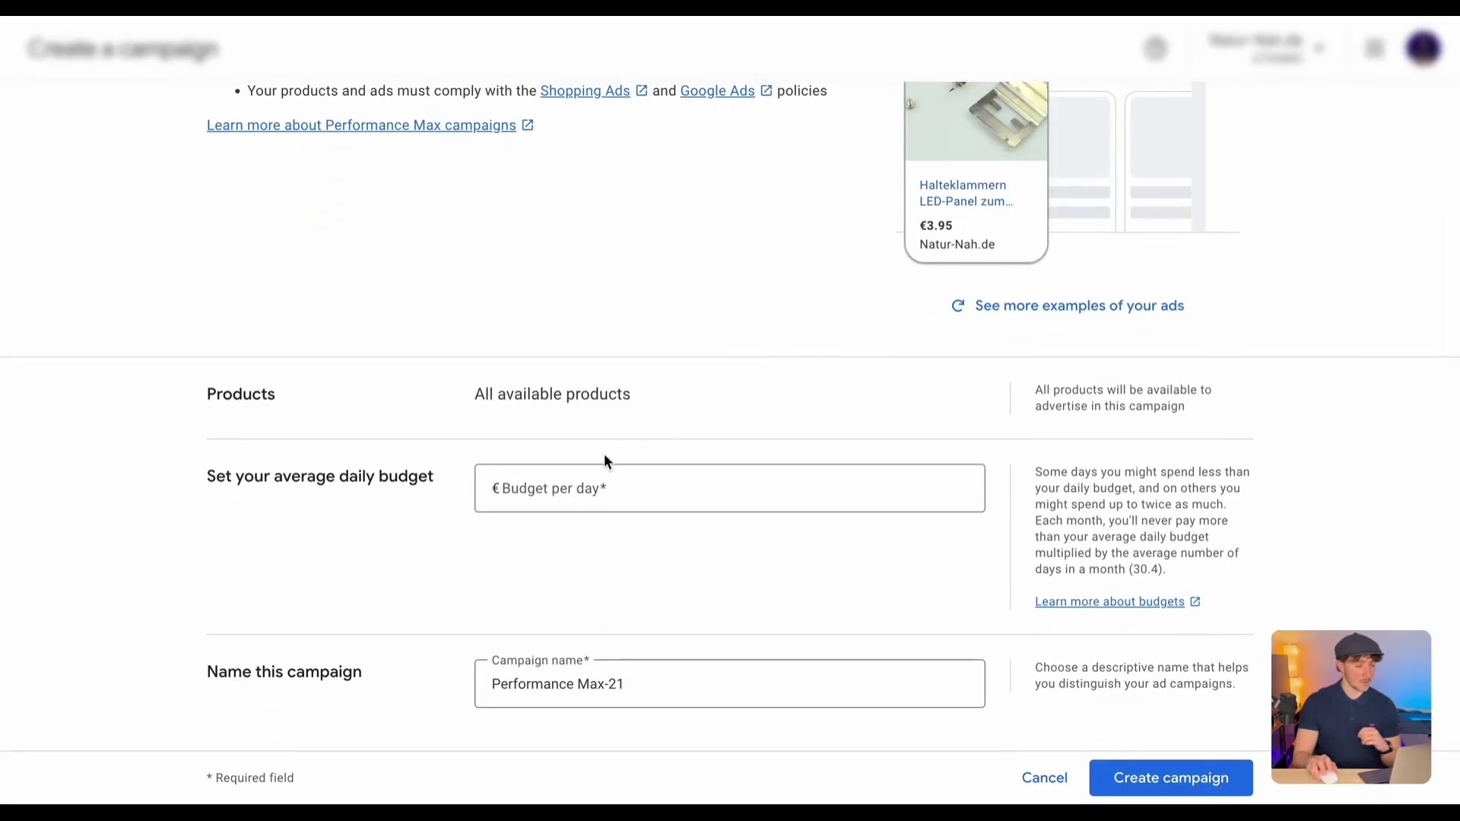
left_click(584, 488)
type("1000")
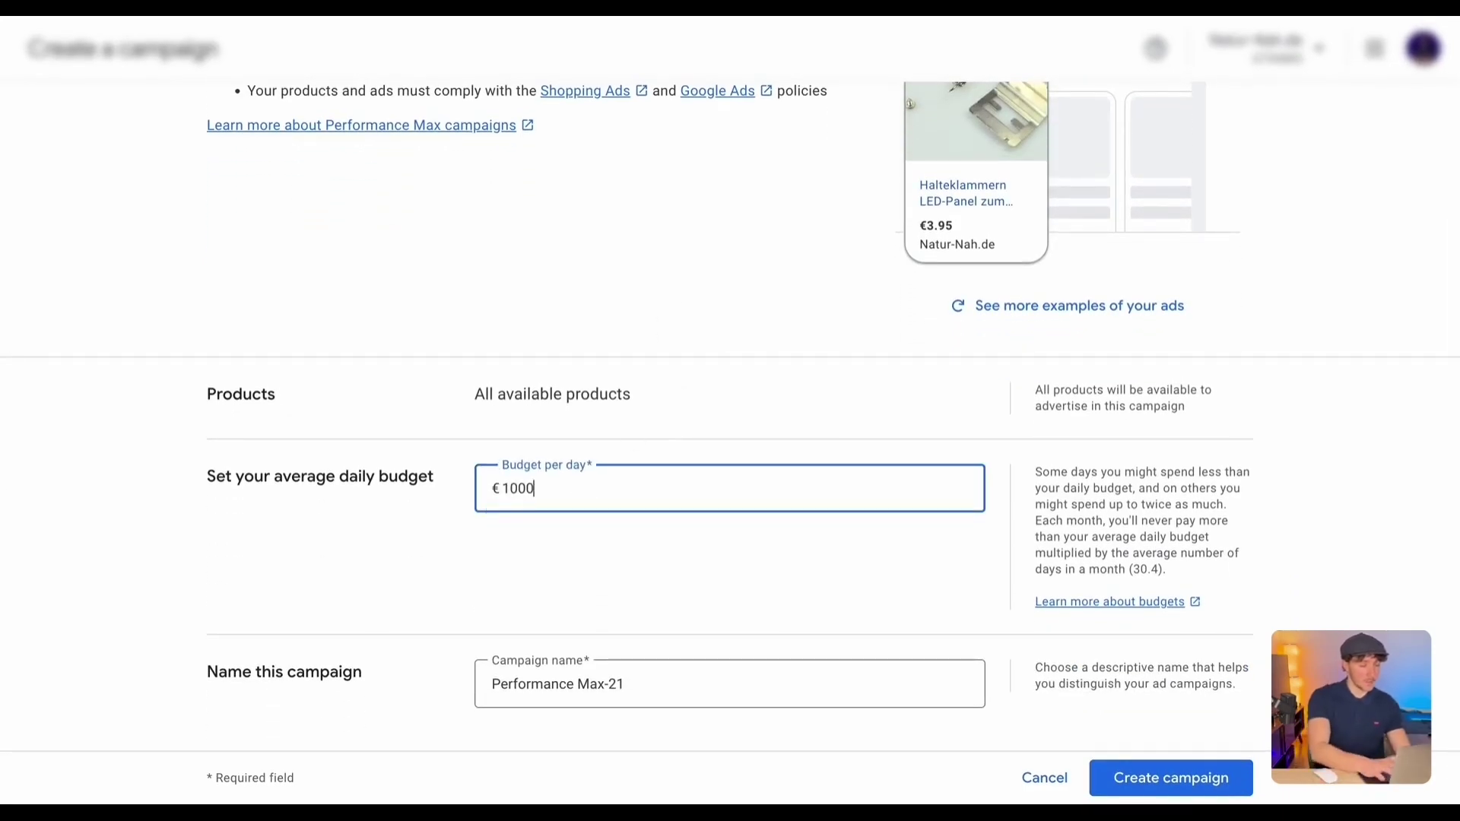
key("BackSpace")
Step: Name the campaign 'Feed-only' and create it
left_click(700, 678)
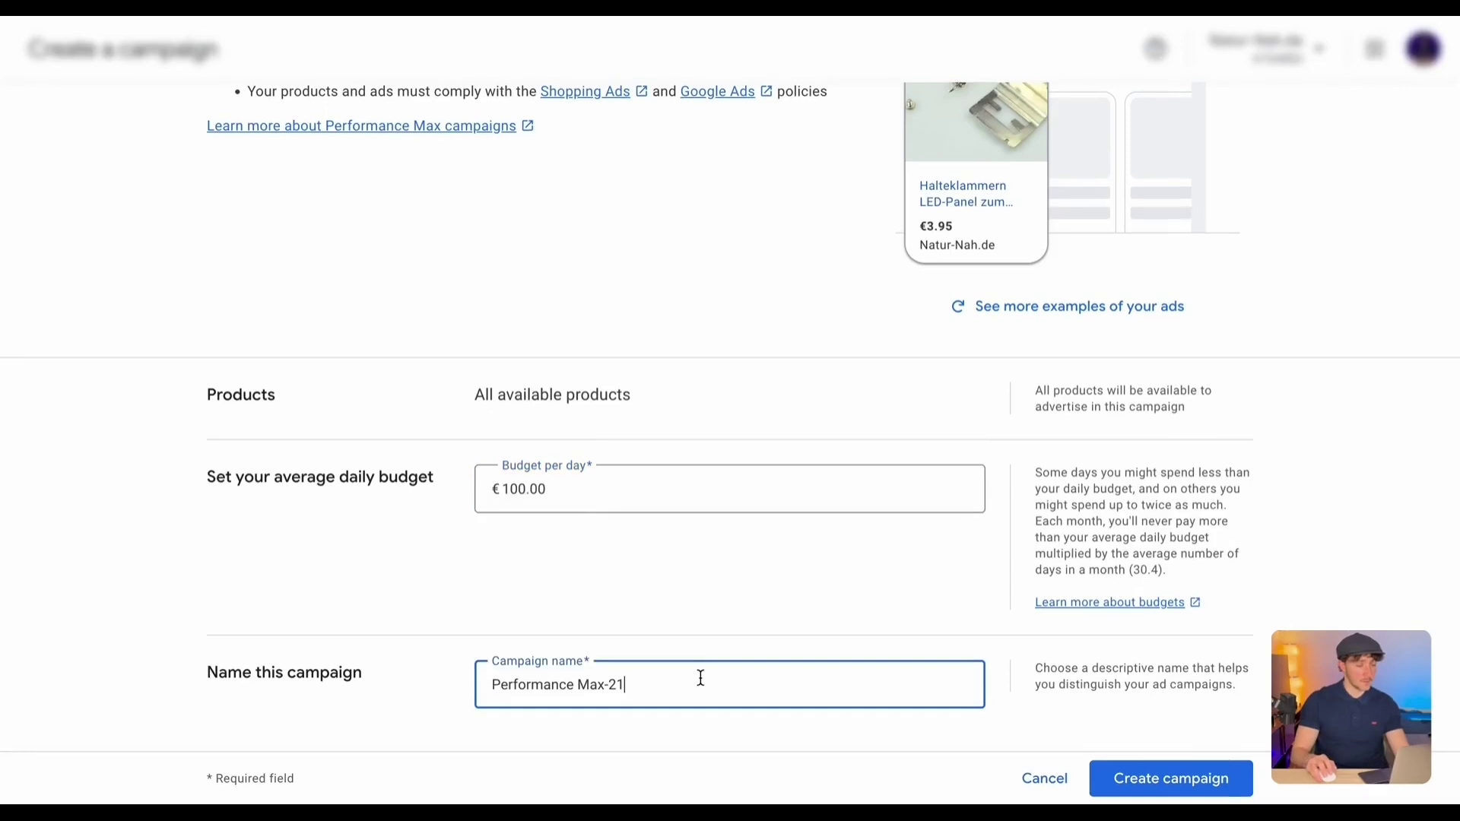
key("ctrl+a")
type("FE")
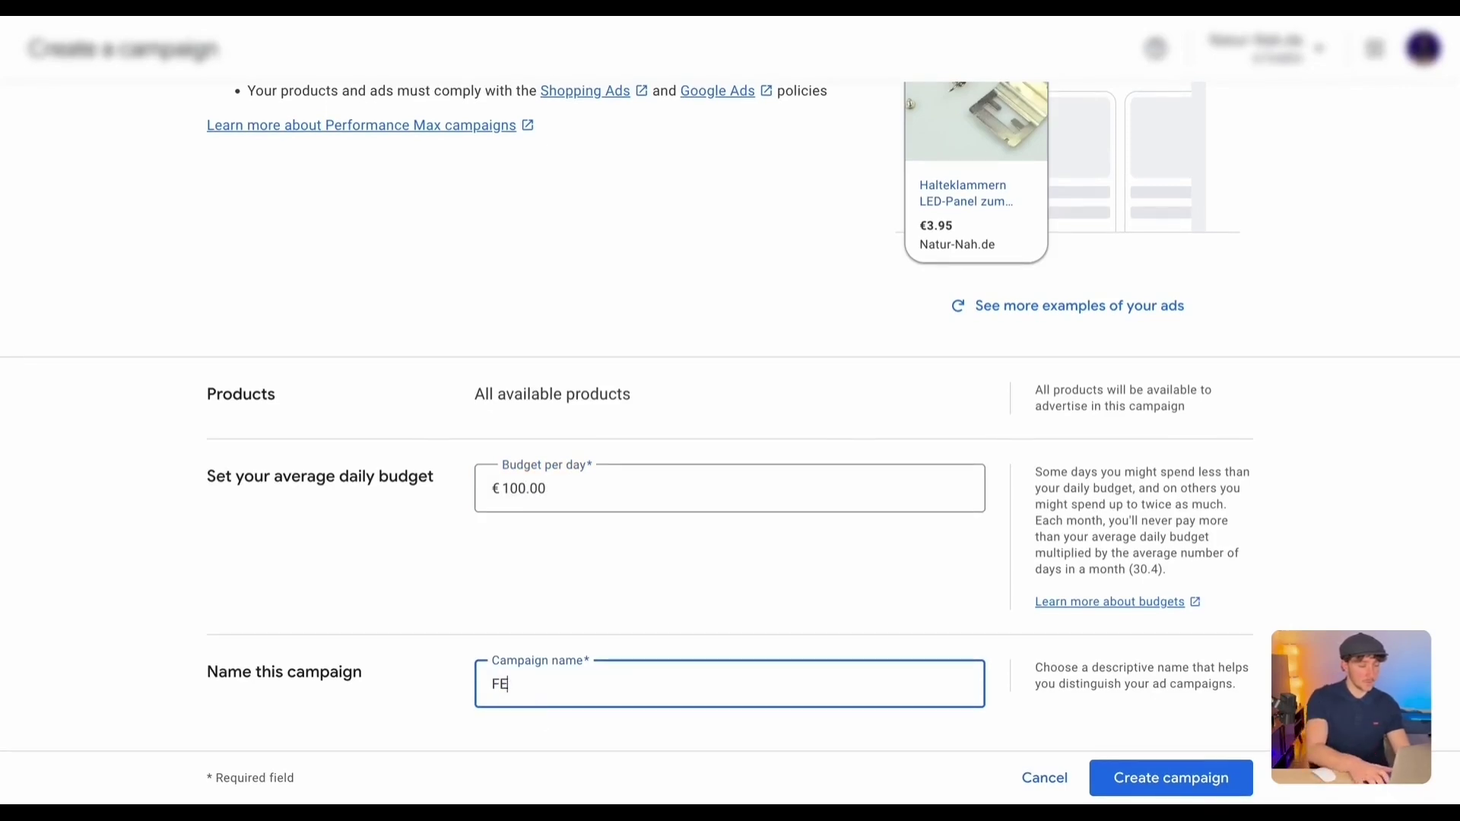
key("BackSpace")
type("eed-")
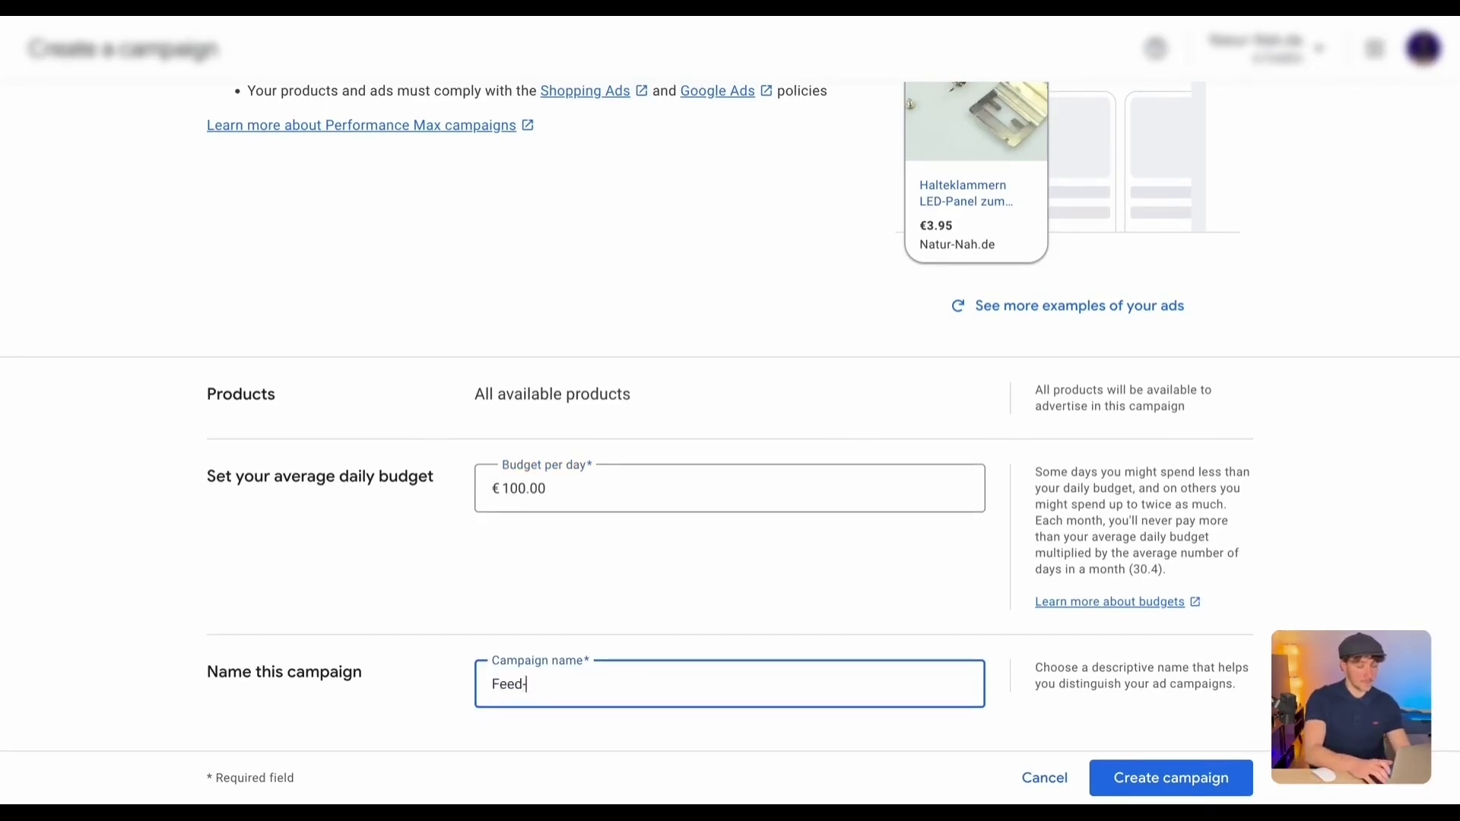
type("only")
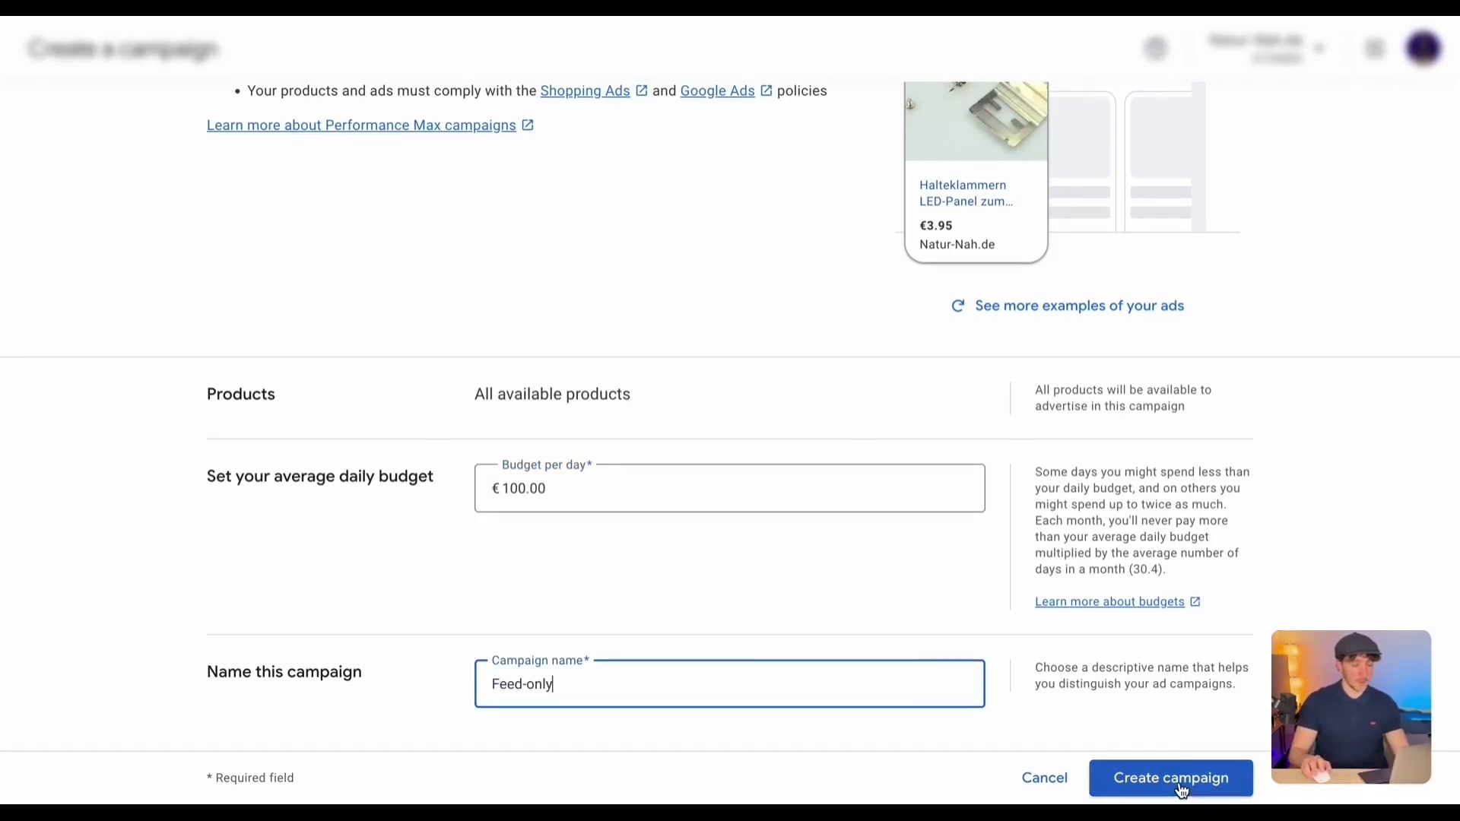
left_click(1181, 791)
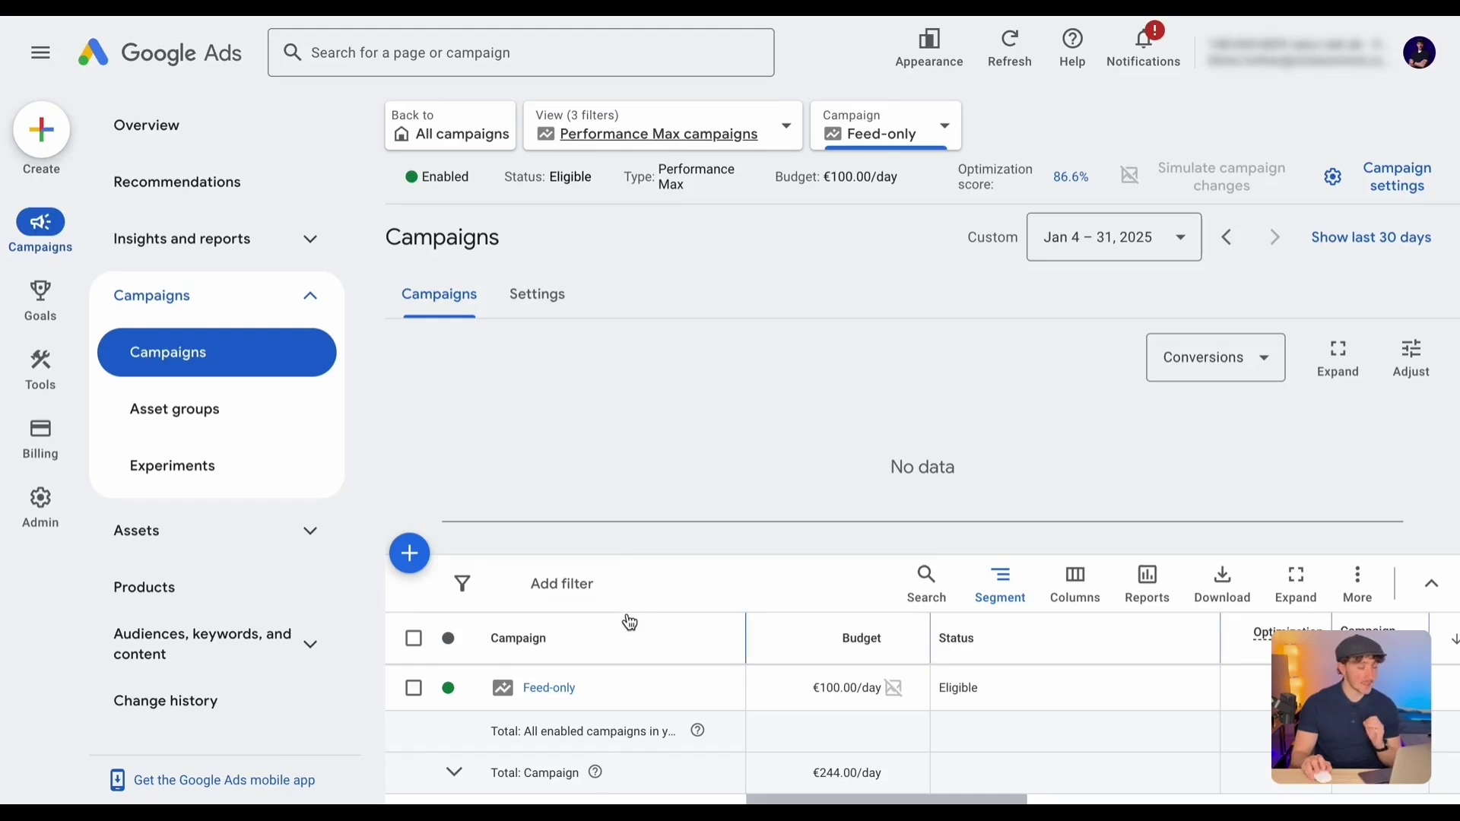
Step: Show the Feed-only campaign's asset groups and bring up its campaign settings
left_click(248, 426)
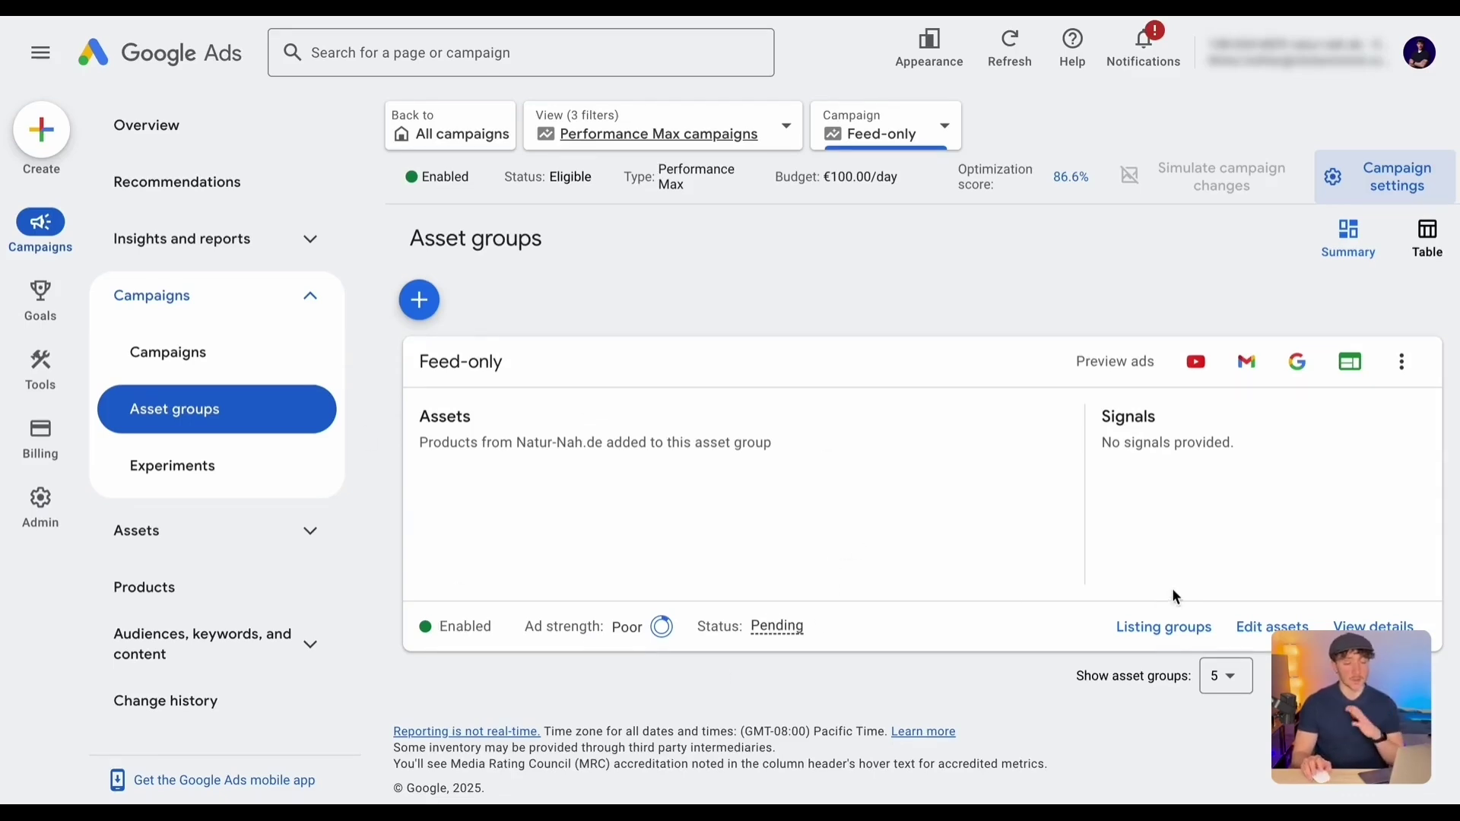
mouse_move(1177, 582)
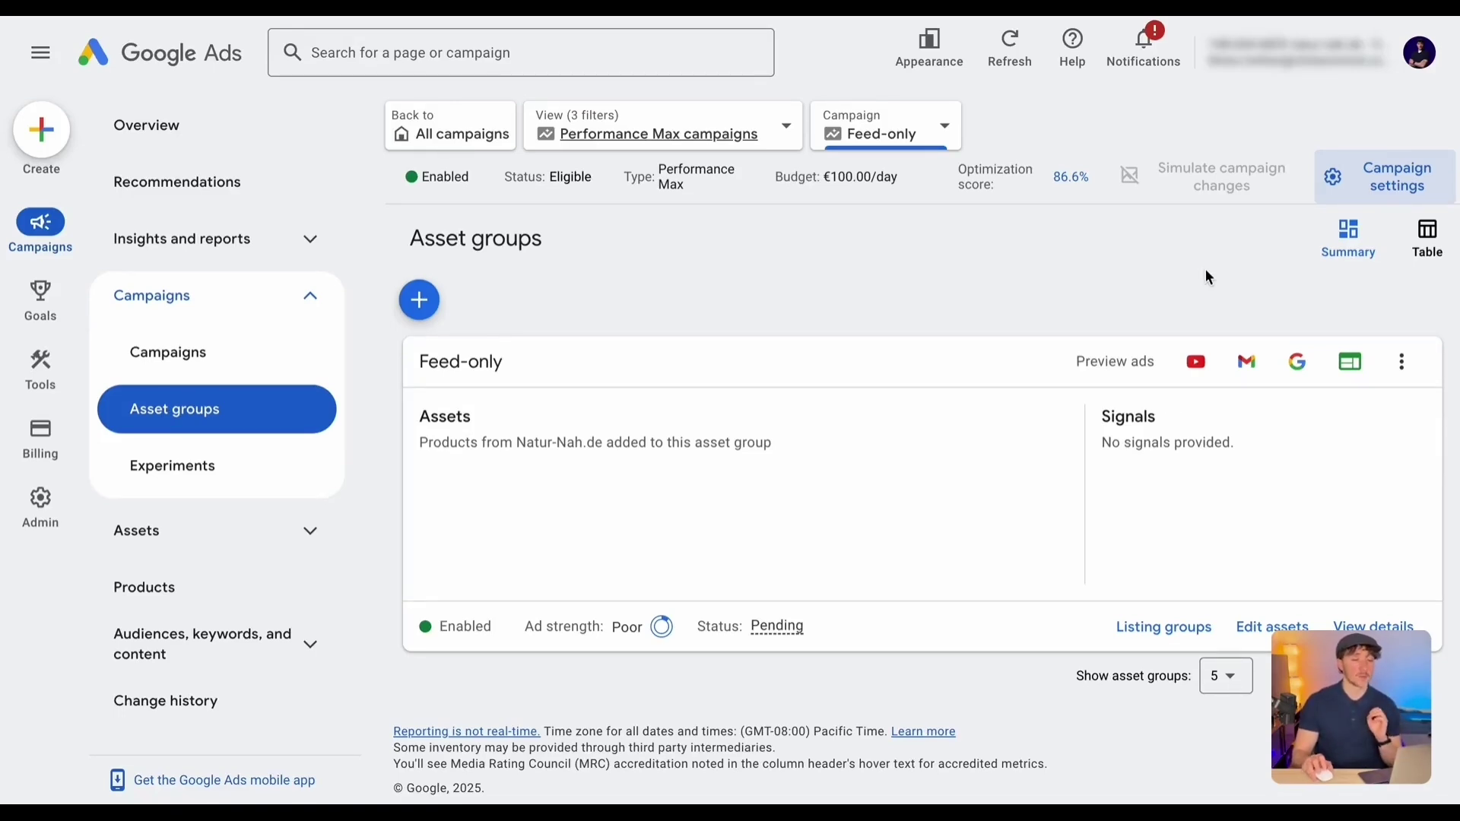
left_click(1343, 202)
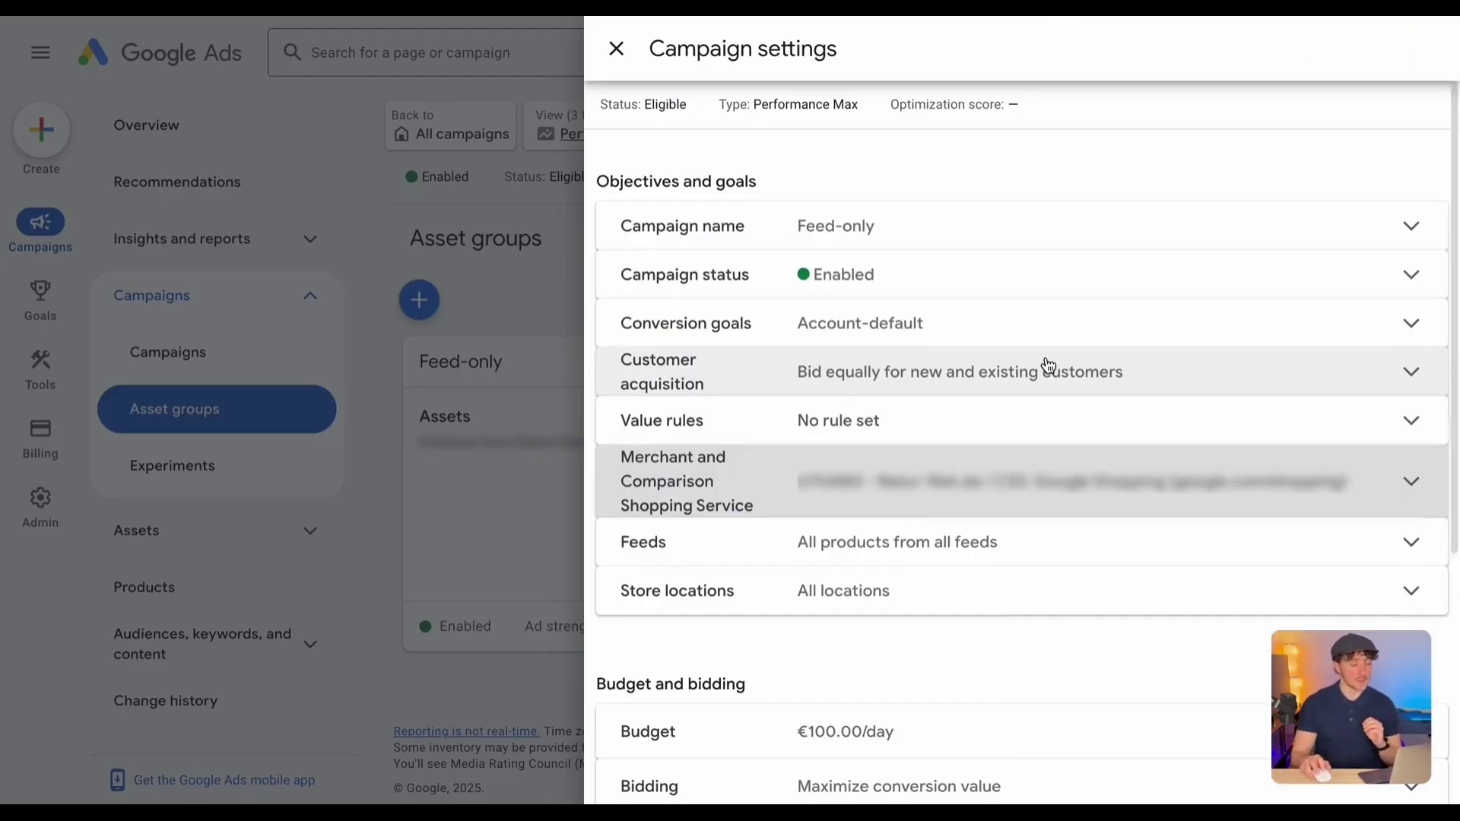
Step: Uncheck Text customization, Final URL expansion and Video enhancement under Automatically created assets
scroll(1046, 366, "down", 5)
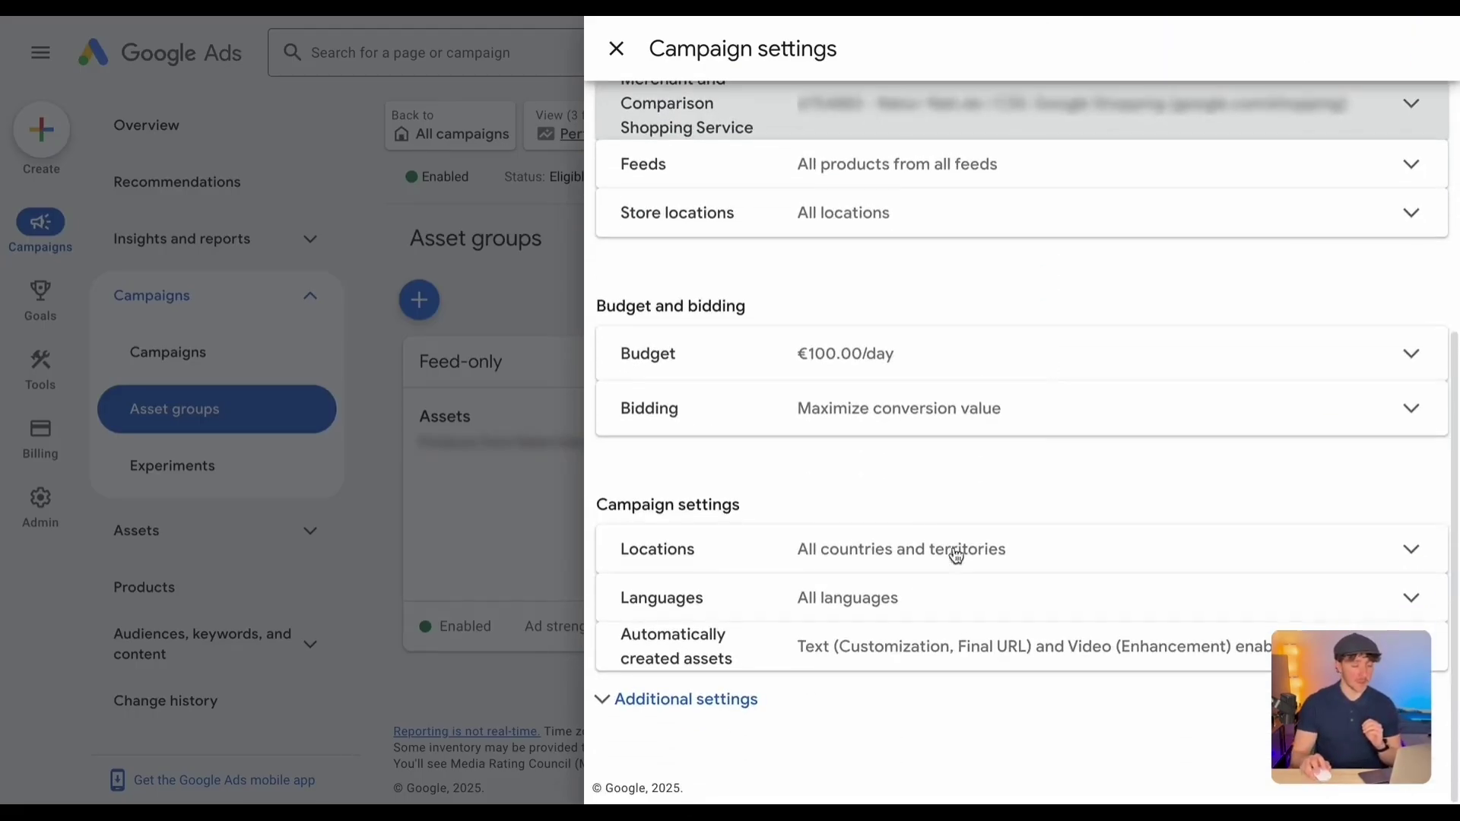
left_click(887, 646)
scroll(914, 634, "down", 4)
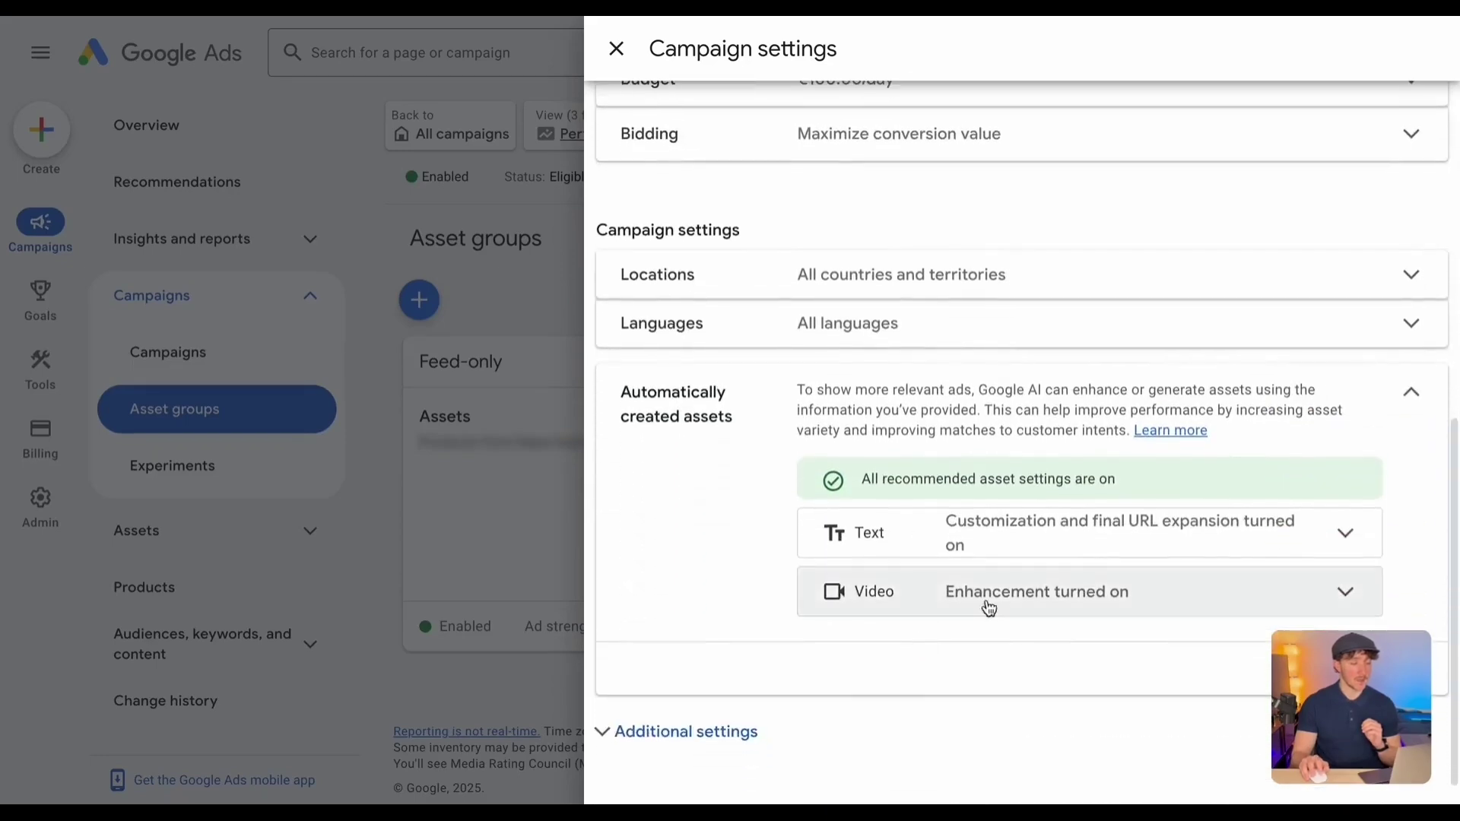
left_click(1042, 534)
scroll(865, 656, "down", 2)
left_click(834, 507)
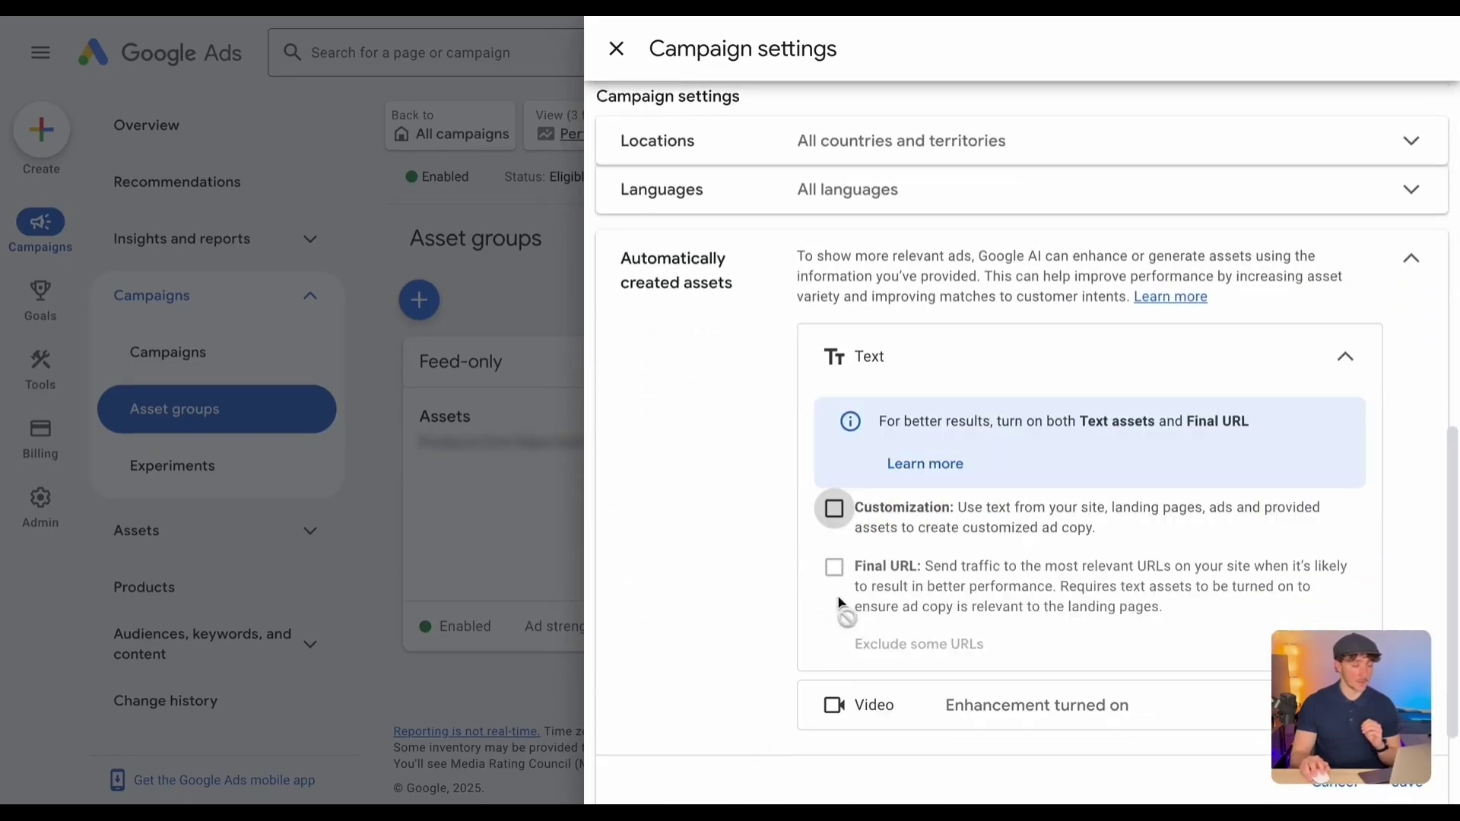
left_click(960, 706)
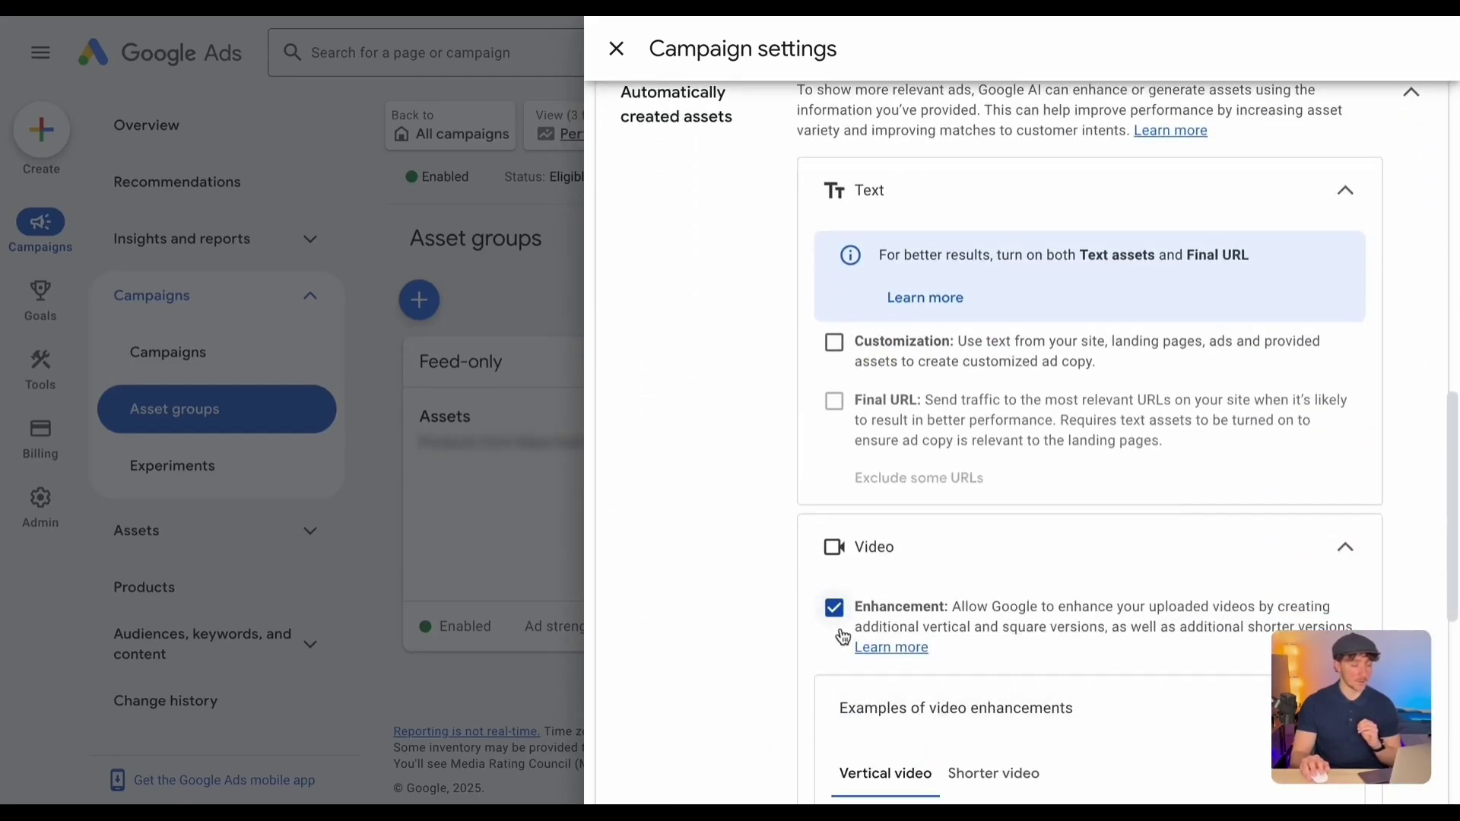
left_click(834, 607)
scroll(1004, 642, "down", 6)
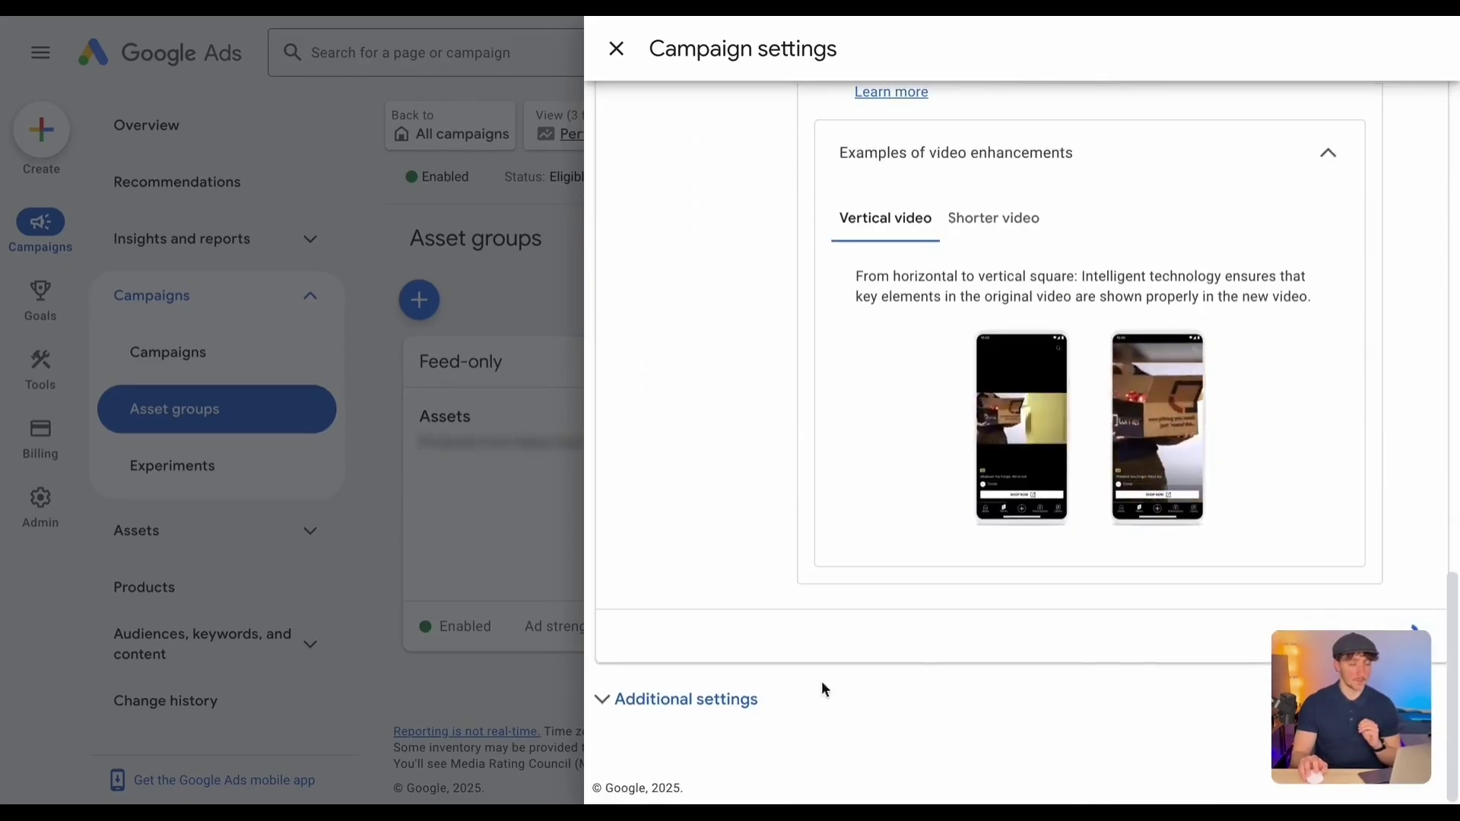
key("Escape")
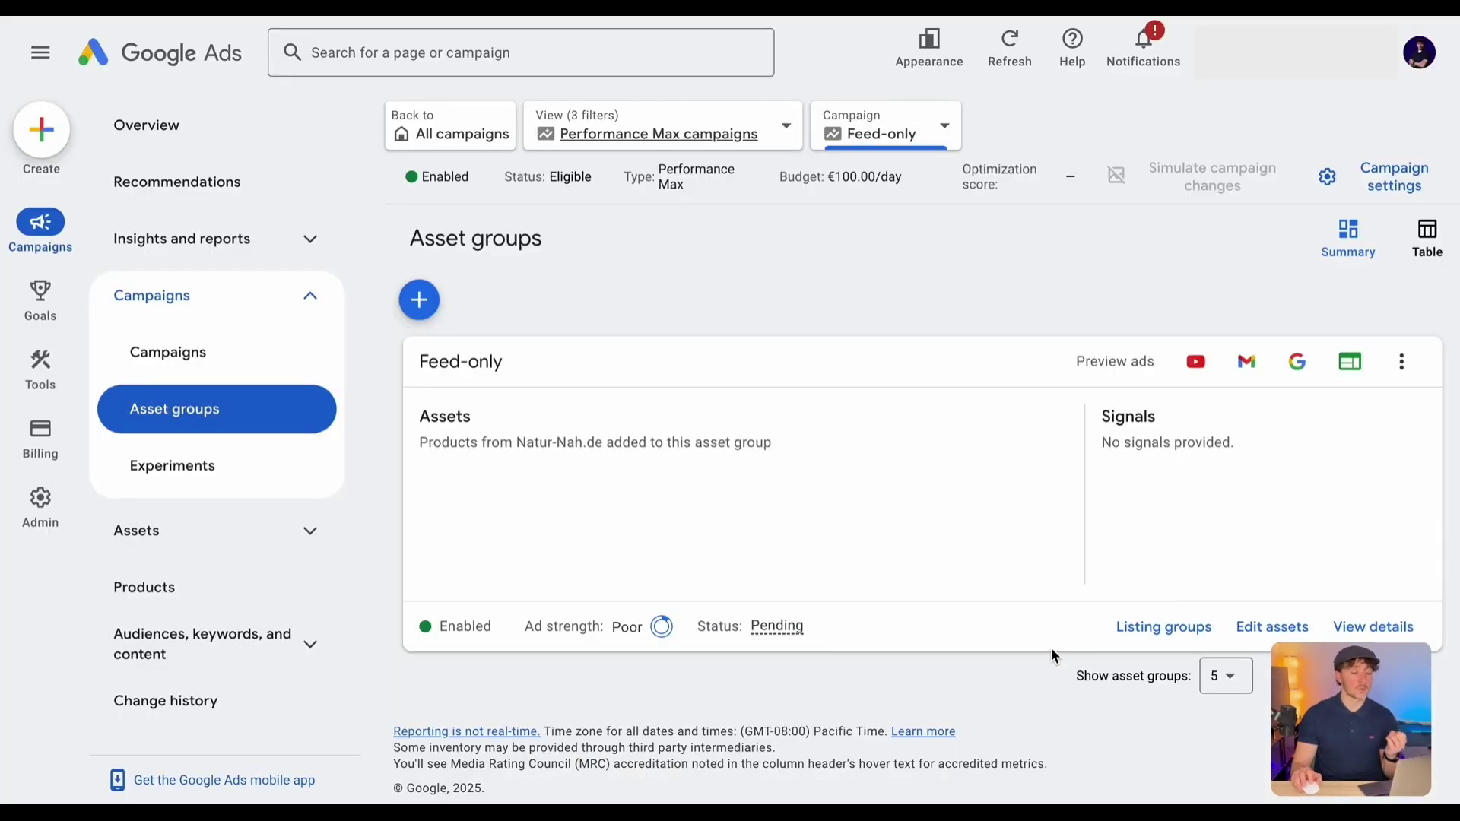
Step: View the Feed-only asset group's Listing groups, showing a single All products group
left_click(1149, 627)
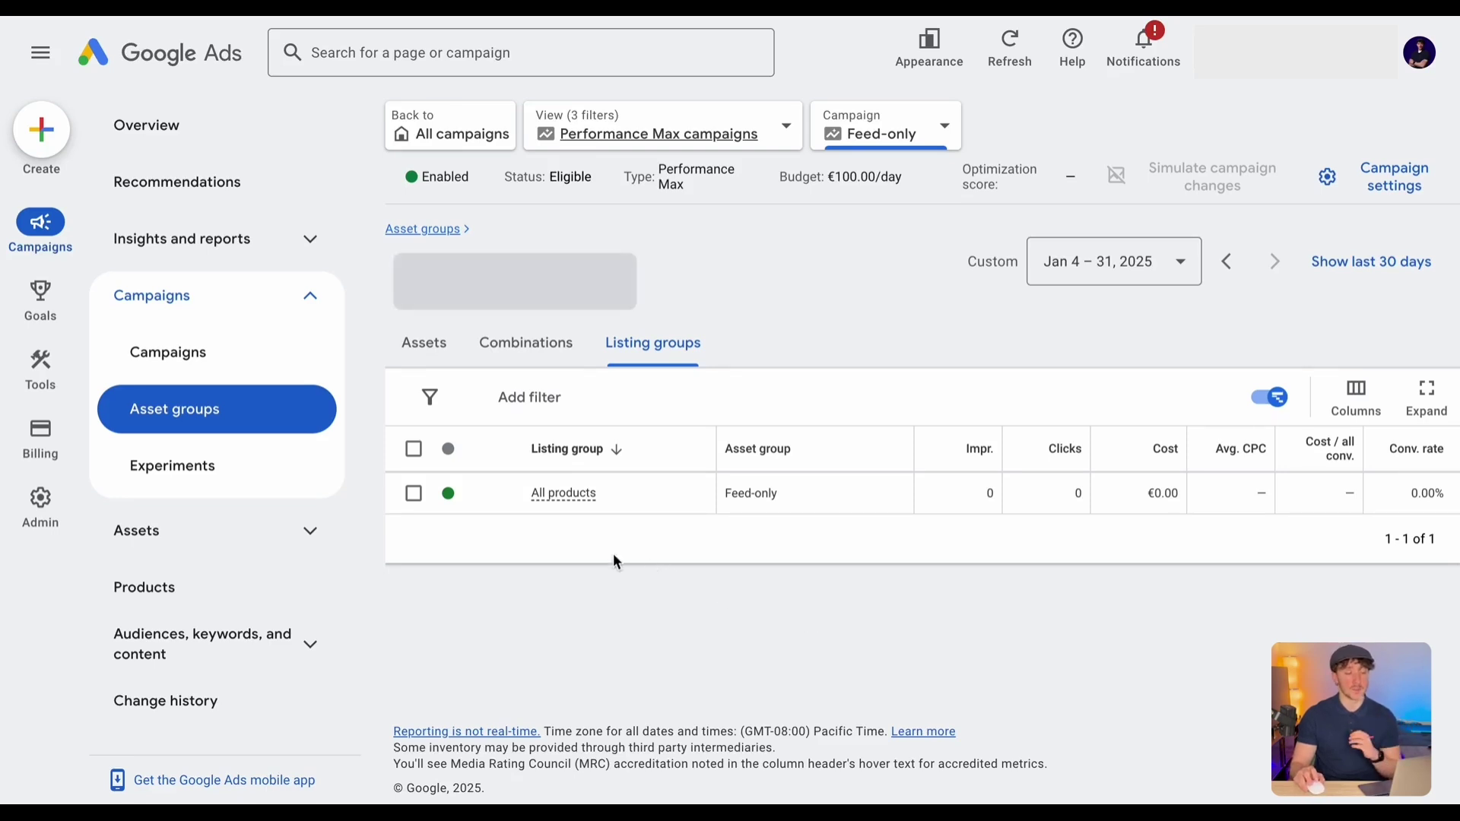
mouse_move(544, 508)
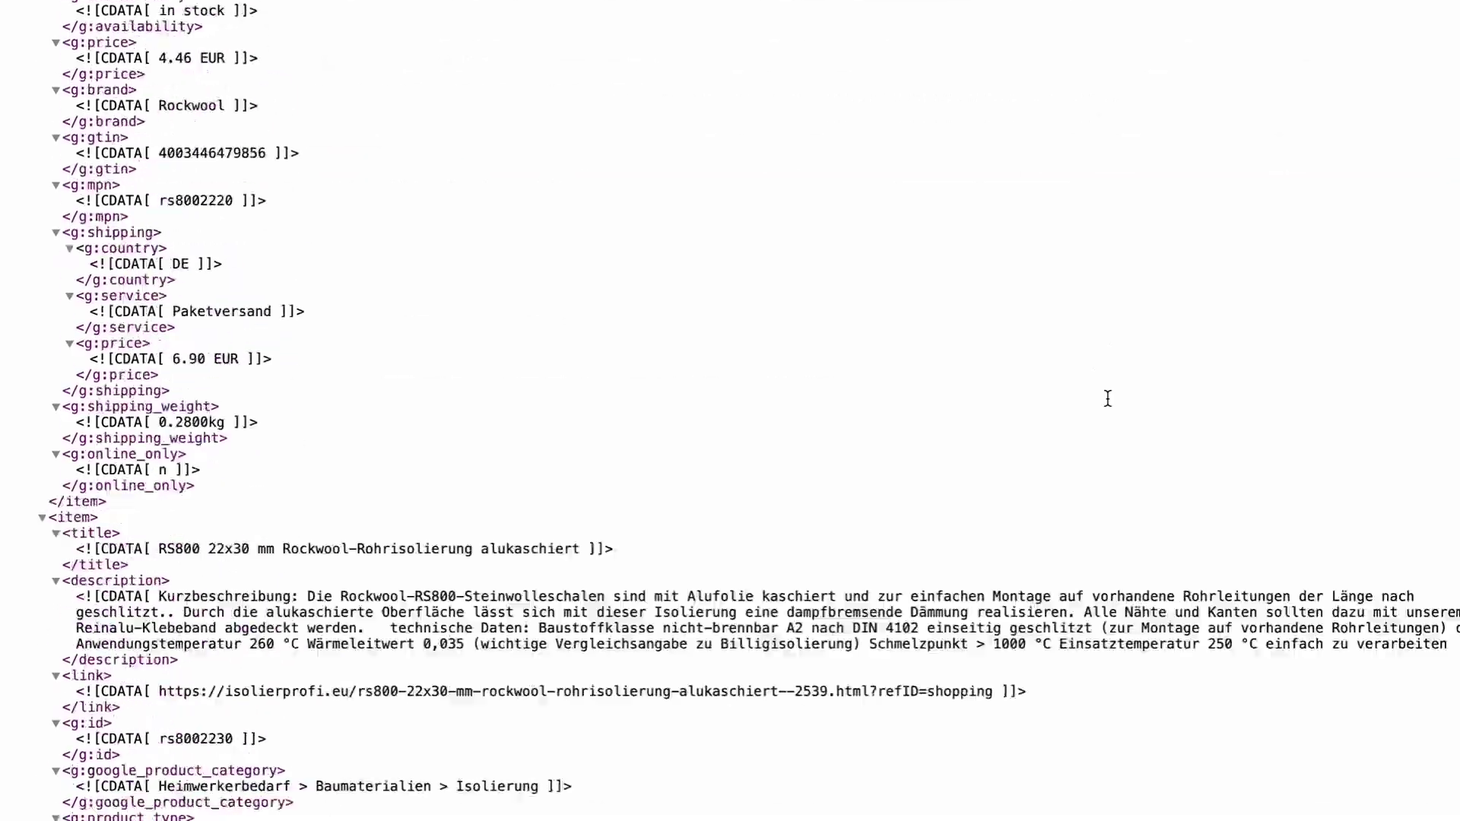
scroll(1105, 397, "down", 10)
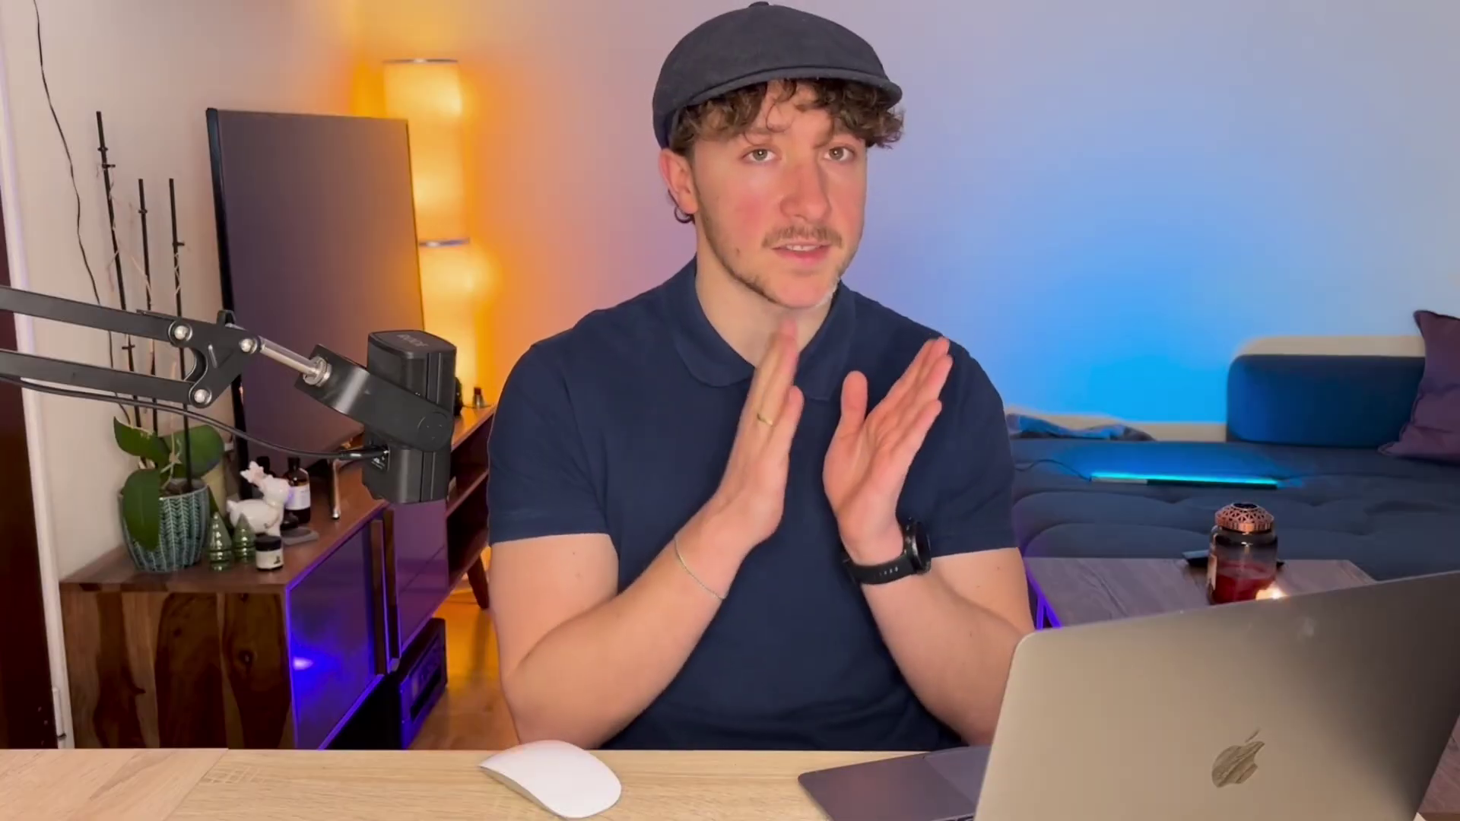